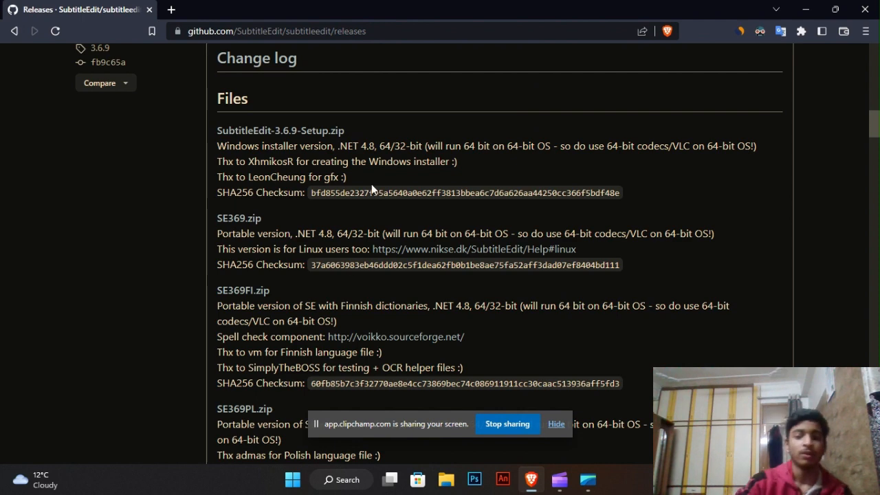
Download SubtitleEdit-3.6.9-Setup.zip to the Downloads folder and show it in its folder
{"action": "left_click", "coordinate": [278, 132]}
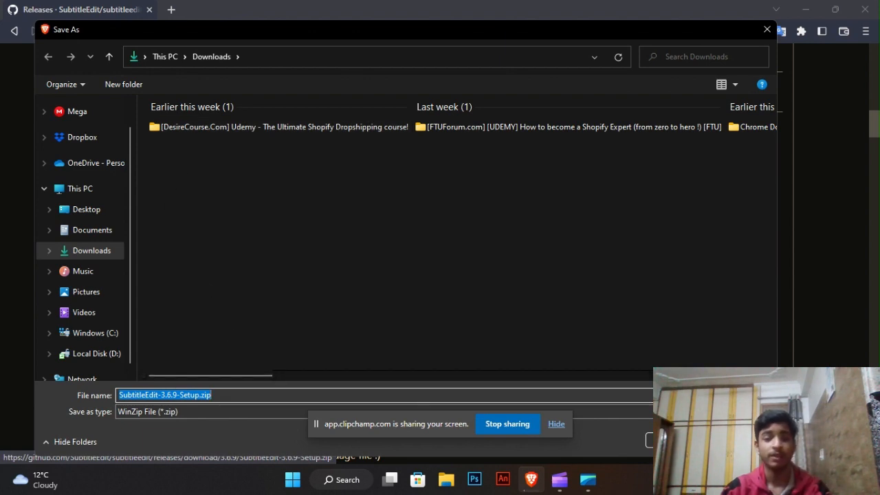
{"action": "left_click", "coordinate": [674, 441]}
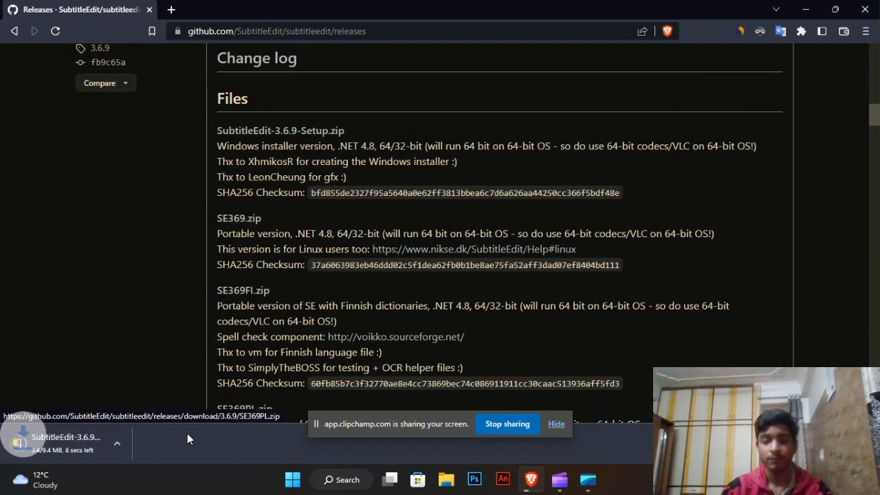
{"action": "left_click", "coordinate": [134, 447]}
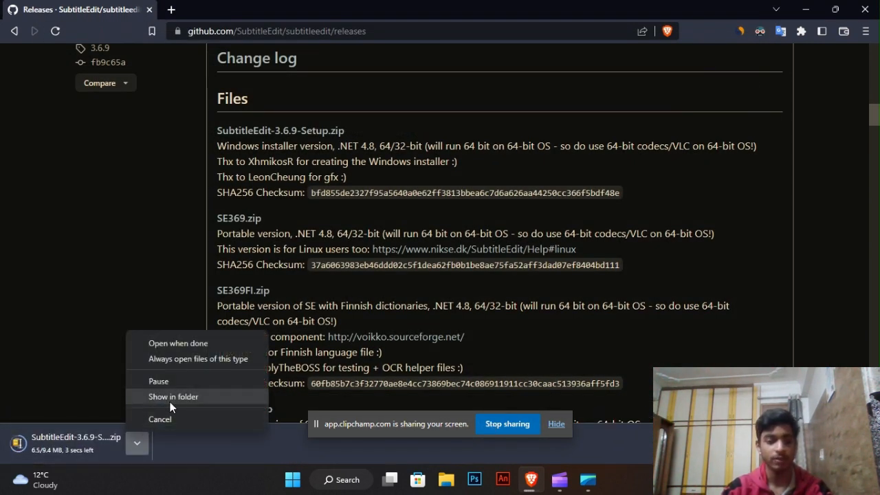
{"action": "left_click", "coordinate": [170, 401]}
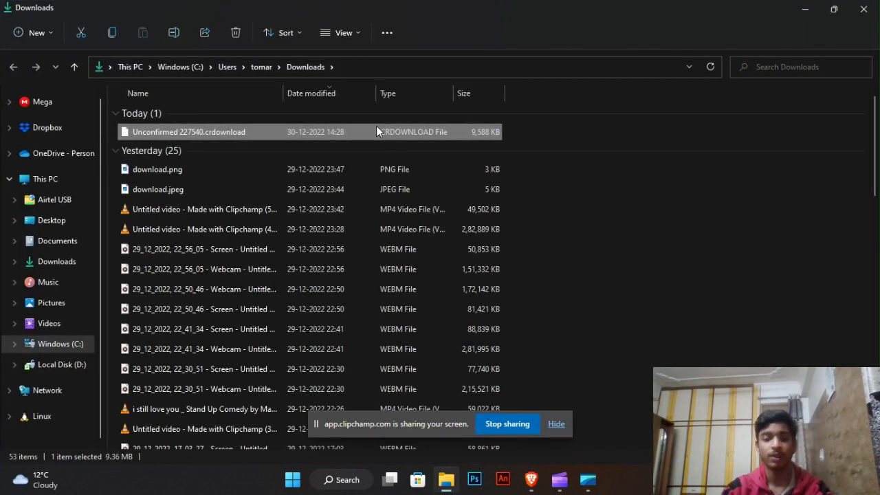
{"action": "left_click", "coordinate": [514, 131]}
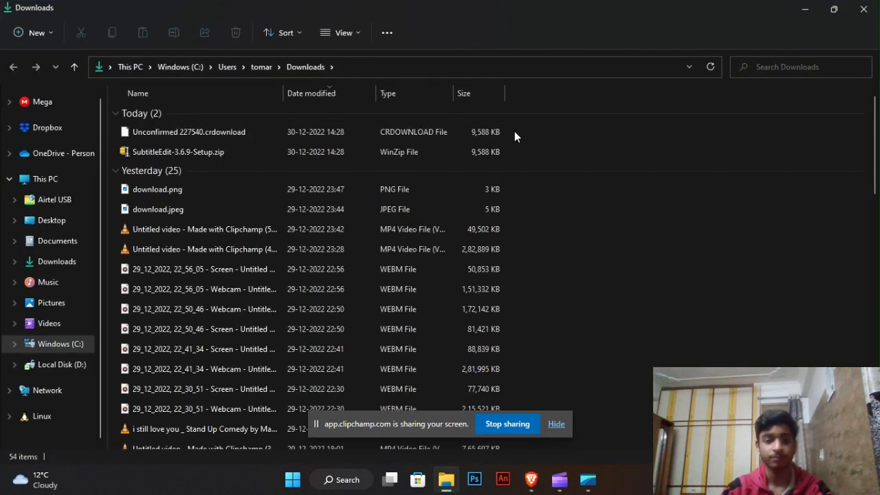
Extract SubtitleEdit-3.6.9-Setup.zip into a folder of the same name in Downloads, and close the folder windows
{"action": "right_click", "coordinate": [277, 152]}
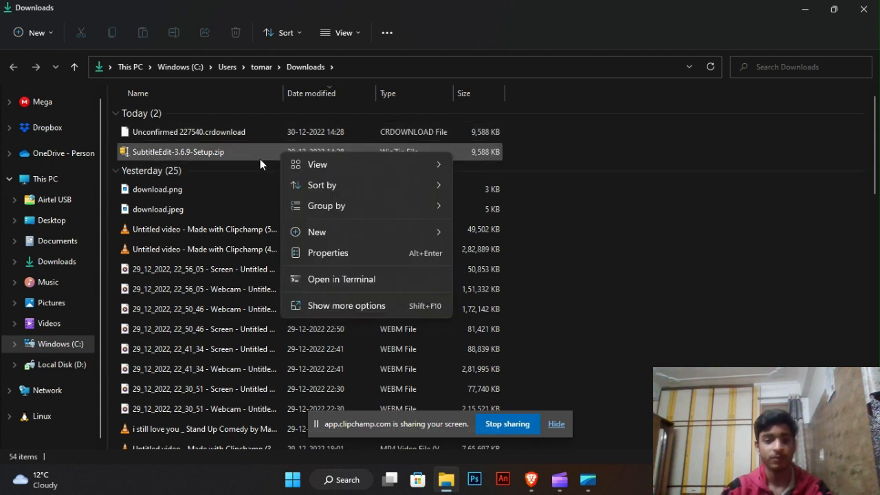
{"action": "double_click", "coordinate": [260, 159]}
{"action": "right_click", "coordinate": [255, 160]}
{"action": "left_click", "coordinate": [326, 241]}
{"action": "left_click", "coordinate": [565, 359]}
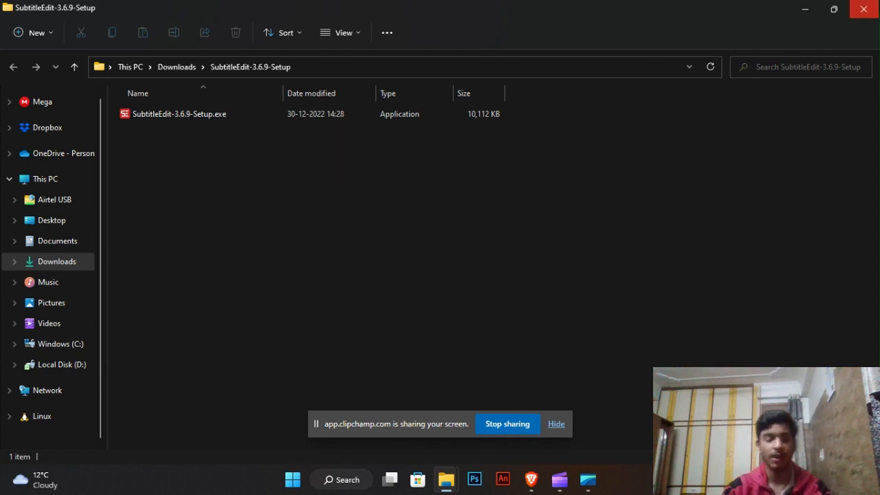
{"action": "left_click", "coordinate": [863, 9]}
{"action": "left_click", "coordinate": [863, 9]}
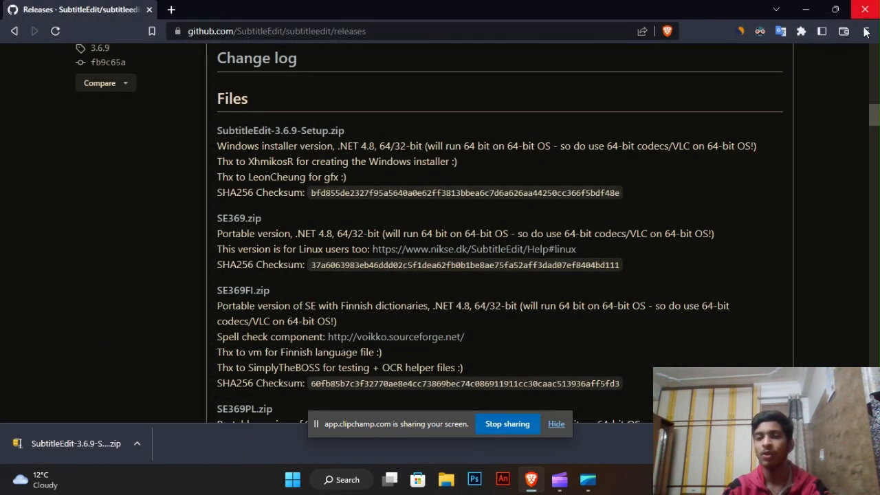
Close the Subtitle Edit releases page, dismiss the downloads bar and close the browser
{"action": "scroll", "coordinate": [709, 232], "scroll_direction": "down", "scroll_amount": 1}
{"action": "scroll", "coordinate": [710, 231], "scroll_direction": "up", "scroll_amount": 5}
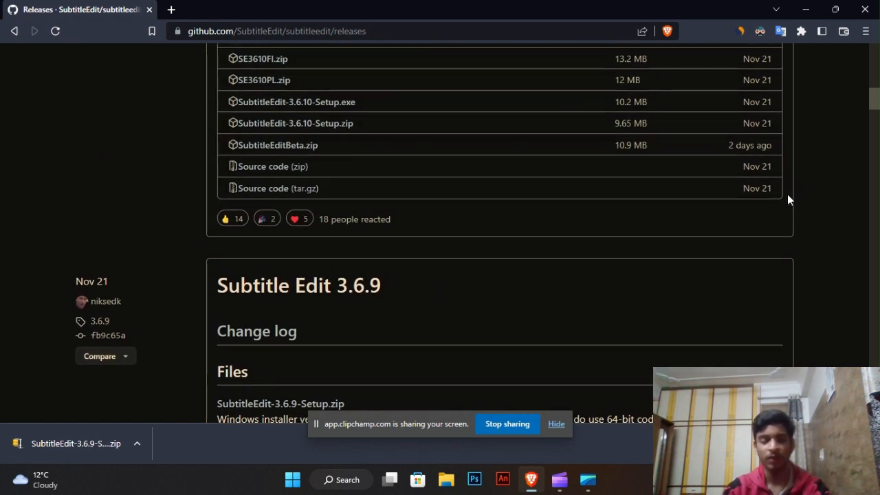
{"action": "scroll", "coordinate": [786, 195], "scroll_direction": "up", "scroll_amount": 10}
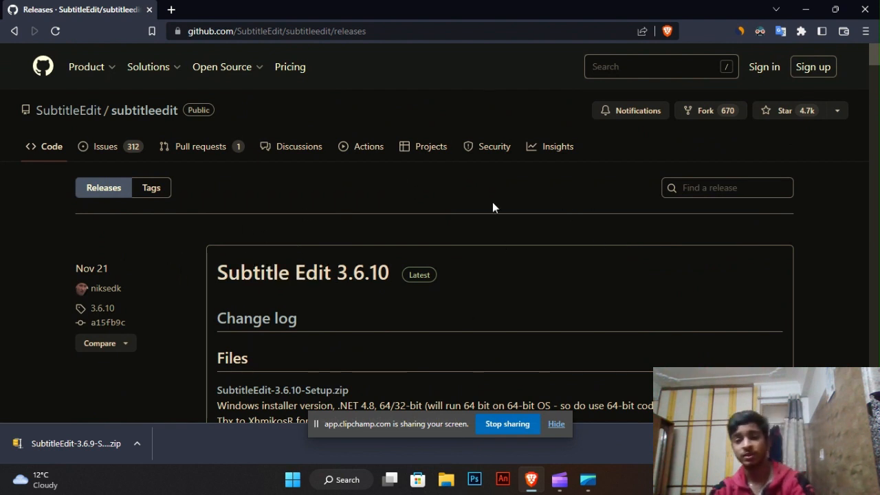
{"action": "left_click", "coordinate": [171, 9]}
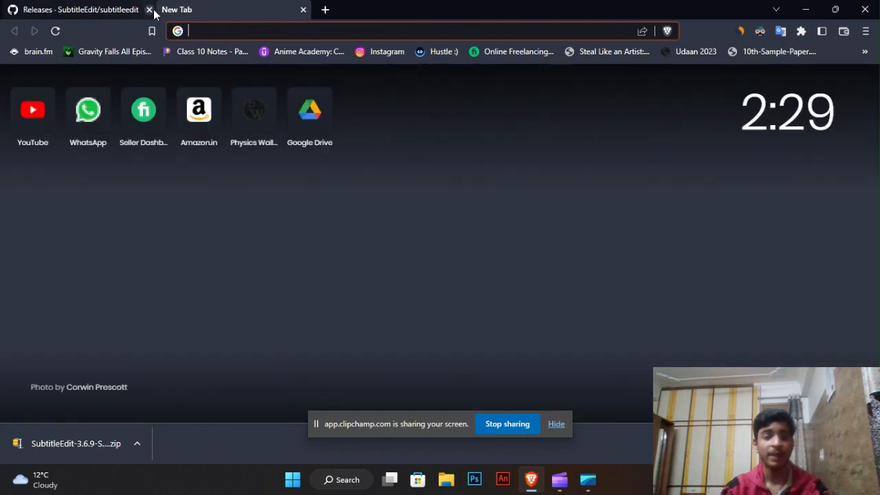
{"action": "left_click", "coordinate": [150, 10]}
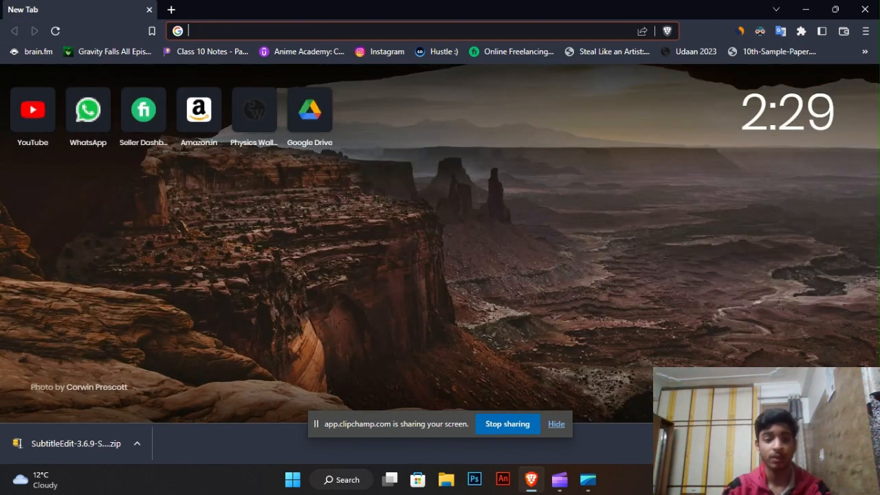
{"action": "left_click", "coordinate": [865, 443]}
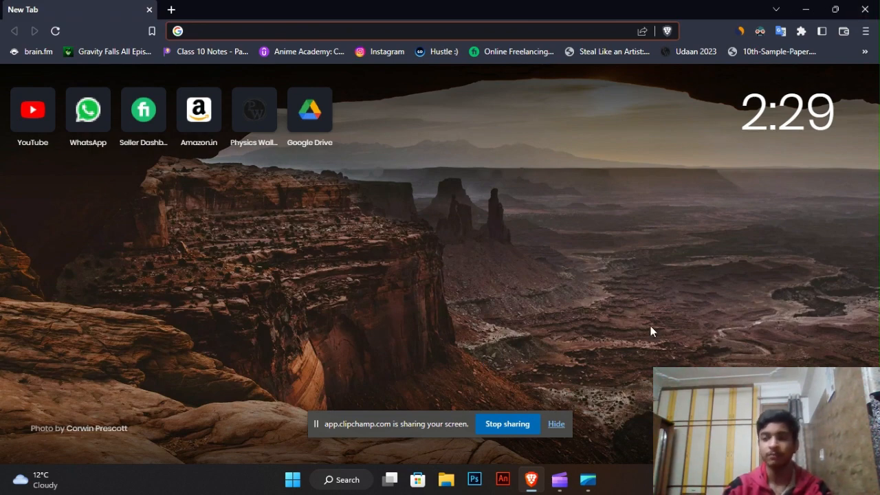
{"action": "left_click", "coordinate": [865, 9]}
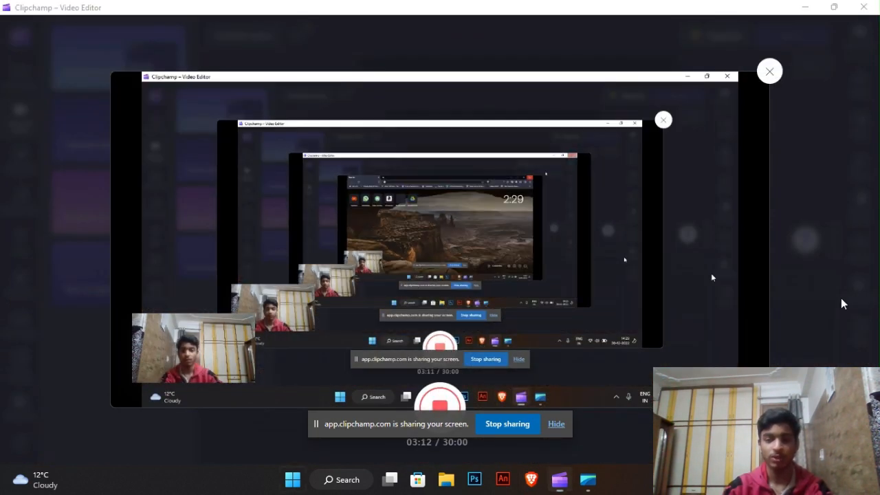
Launch Subtitle Edit and start a new, empty subtitle file
{"action": "key", "text": "super"}
{"action": "type", "text": "subt"}
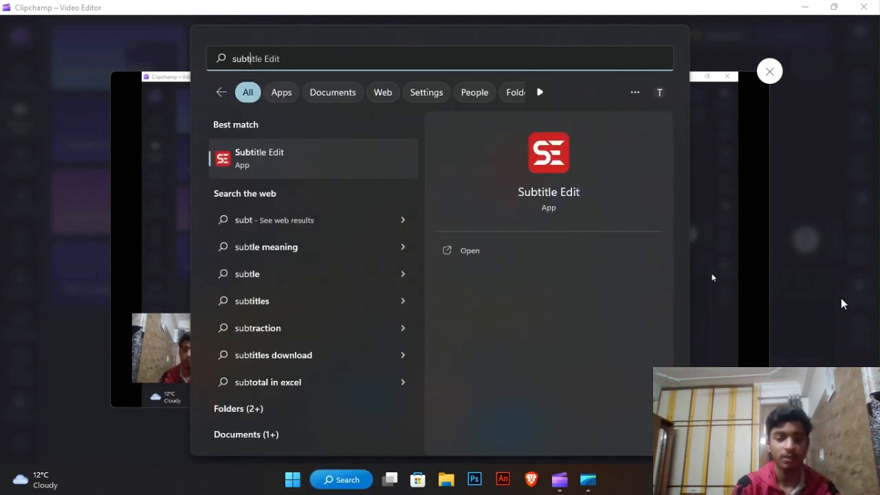
{"action": "key", "text": "Return"}
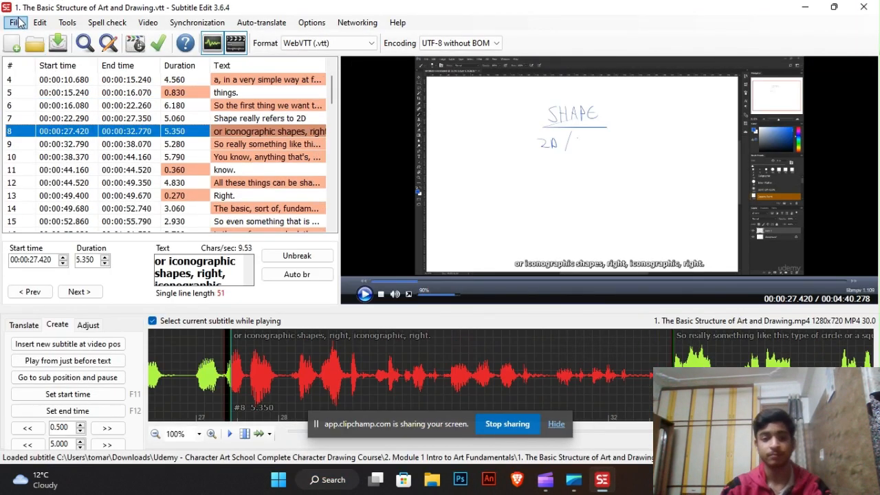
{"action": "left_click", "coordinate": [16, 23]}
{"action": "left_click", "coordinate": [20, 22]}
{"action": "left_click", "coordinate": [12, 44]}
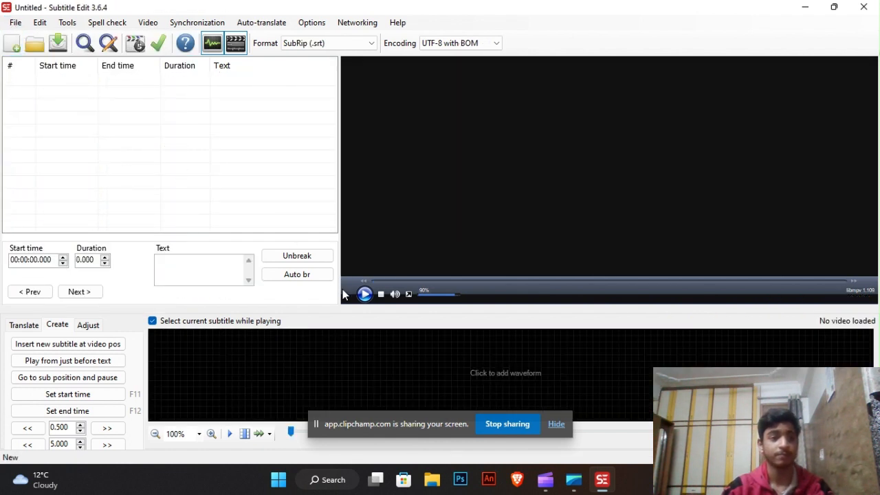
Enlarge the waveform area and load the Abstract White Background Video from the Videos folder
{"action": "left_click_drag", "start_coordinate": [502, 306], "coordinate": [509, 289]}
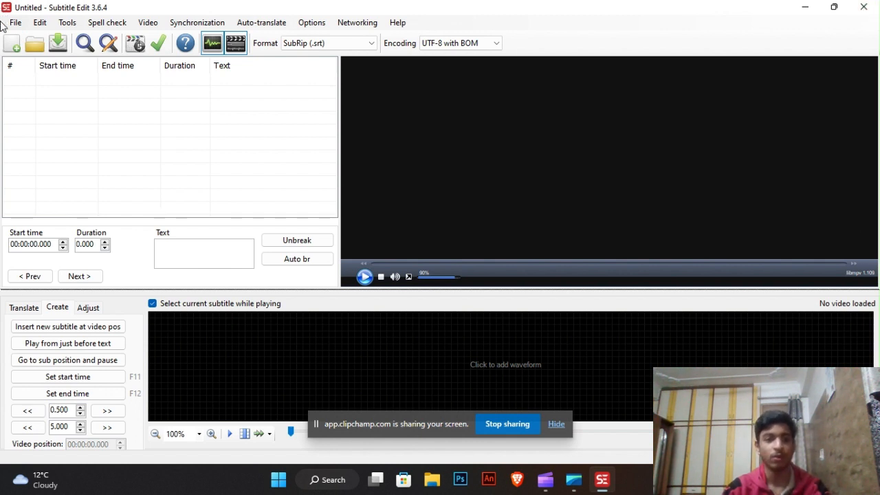
{"action": "left_click", "coordinate": [203, 318]}
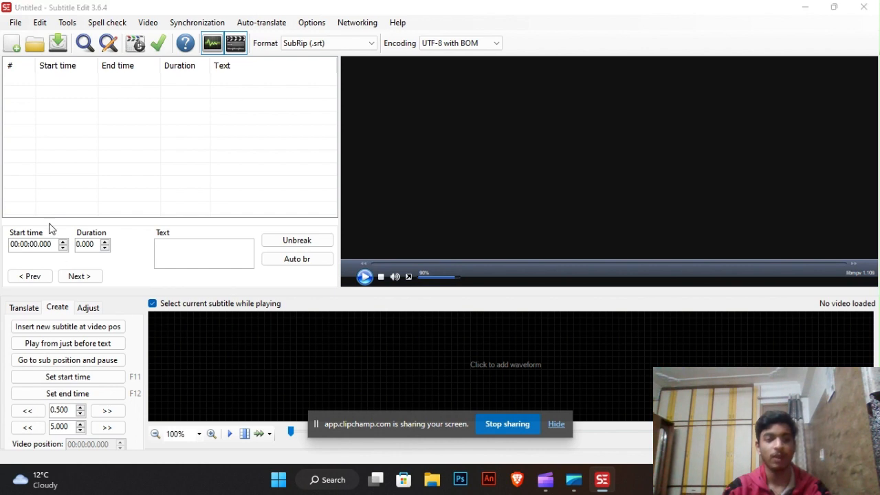
{"action": "left_click", "coordinate": [504, 393]}
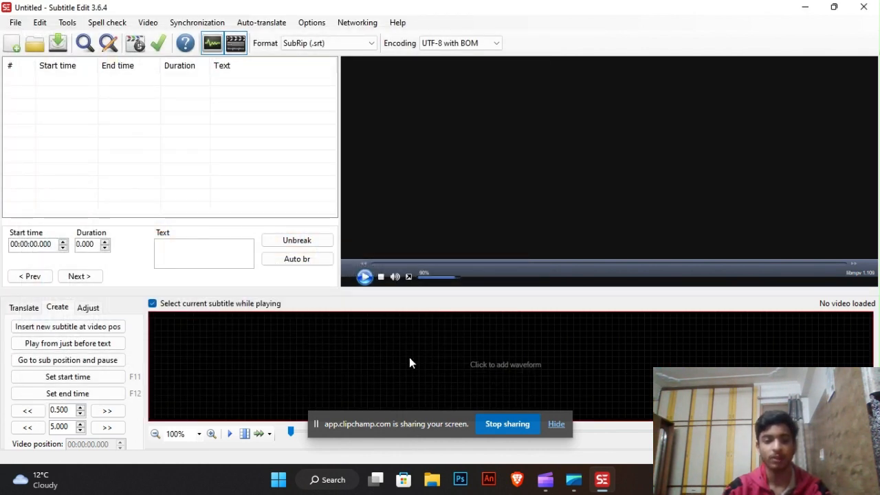
{"action": "left_click", "coordinate": [234, 343]}
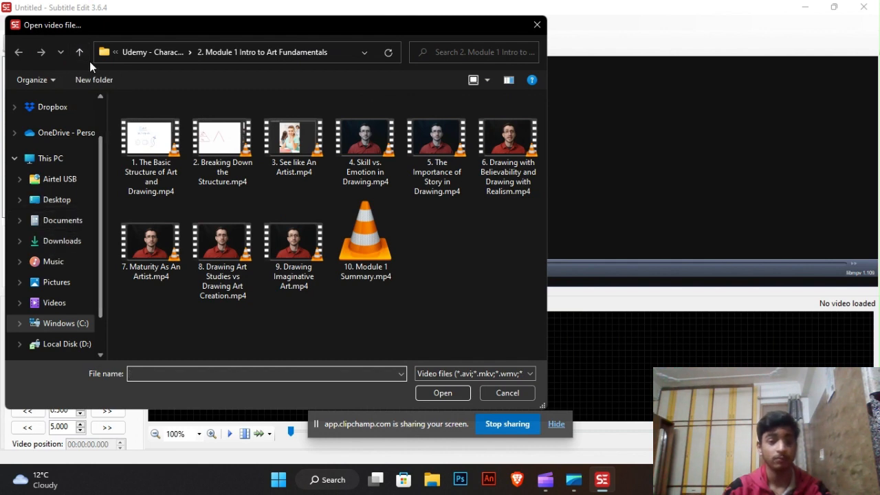
{"action": "left_click", "coordinate": [82, 57]}
{"action": "left_click", "coordinate": [68, 306]}
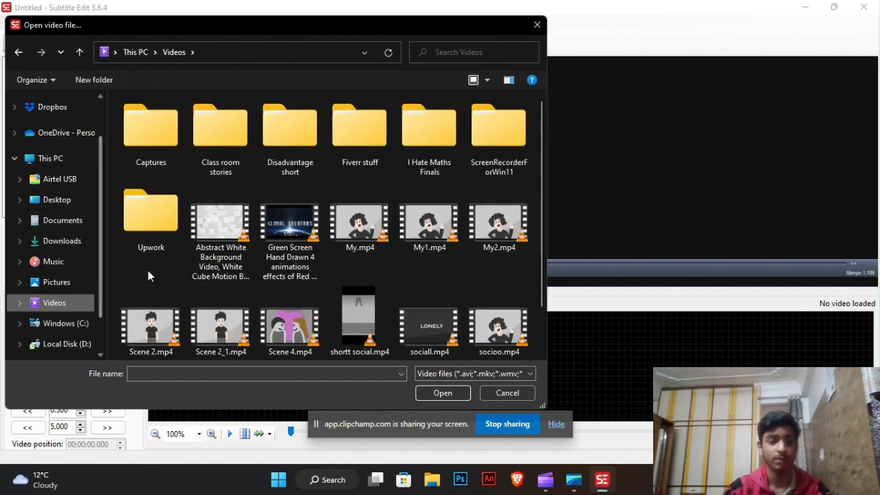
{"action": "double_click", "coordinate": [224, 226]}
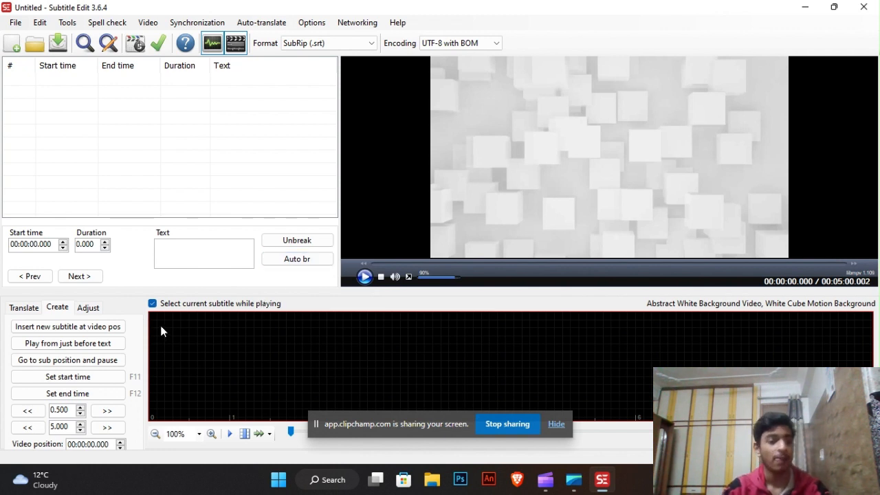
Preview the loaded video at several points near its beginning and end, and return to the start
{"action": "left_click", "coordinate": [378, 261]}
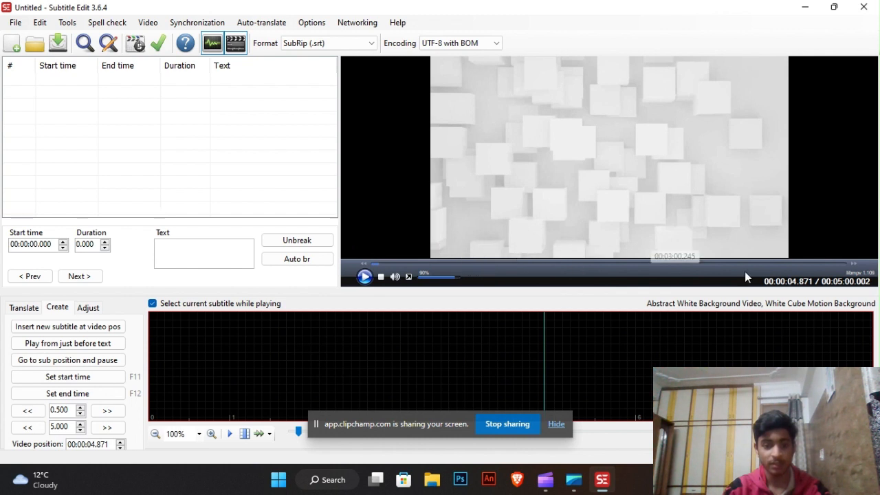
{"action": "left_click", "coordinate": [824, 264]}
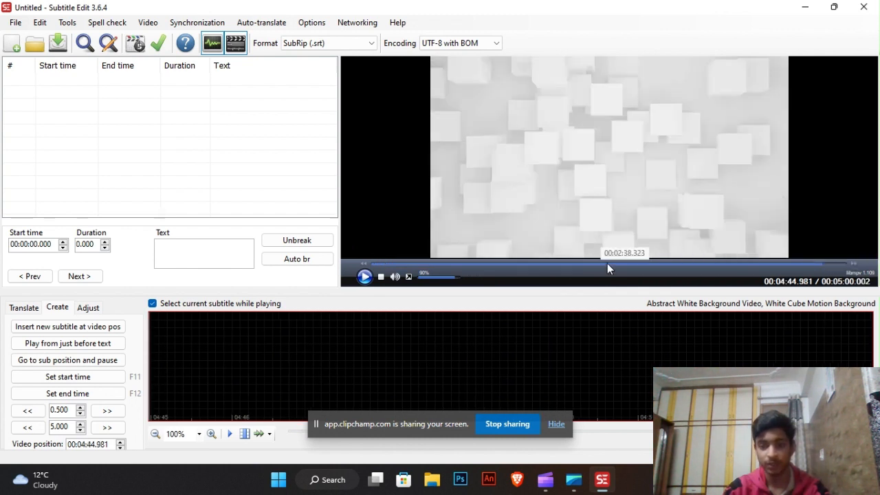
{"action": "left_click", "coordinate": [402, 263]}
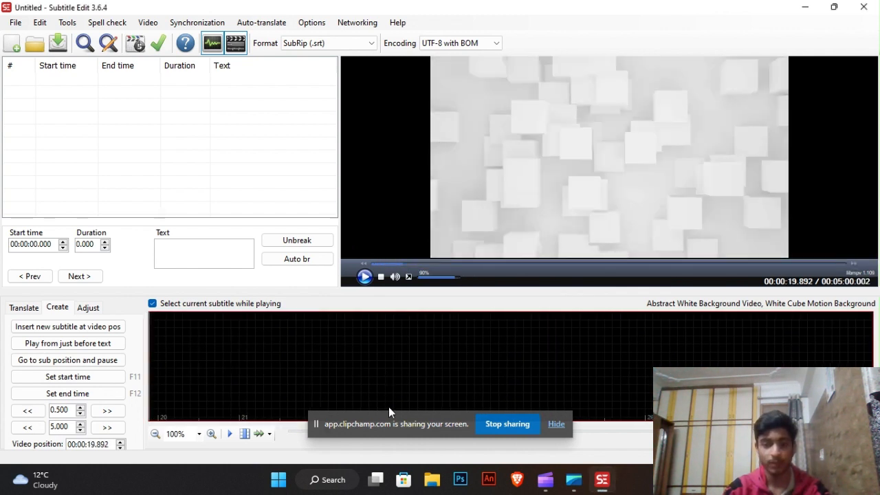
{"action": "left_click", "coordinate": [555, 424]}
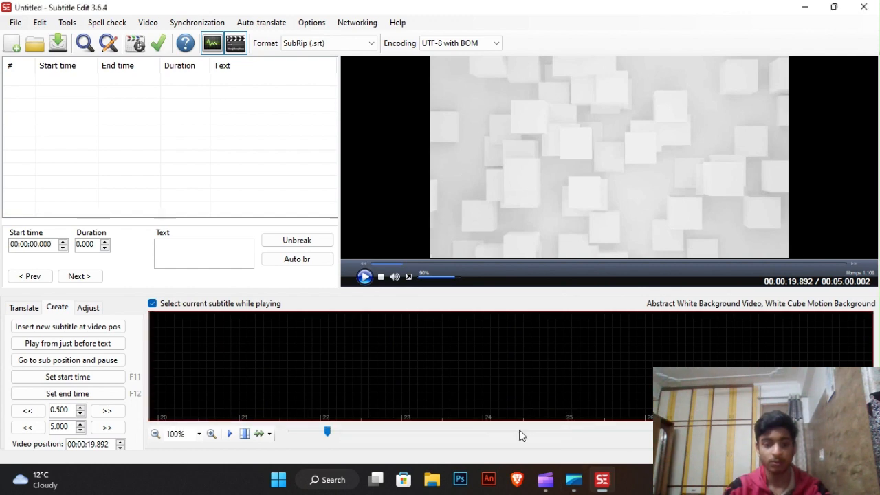
{"action": "left_click_drag", "start_coordinate": [317, 432], "coordinate": [244, 416]}
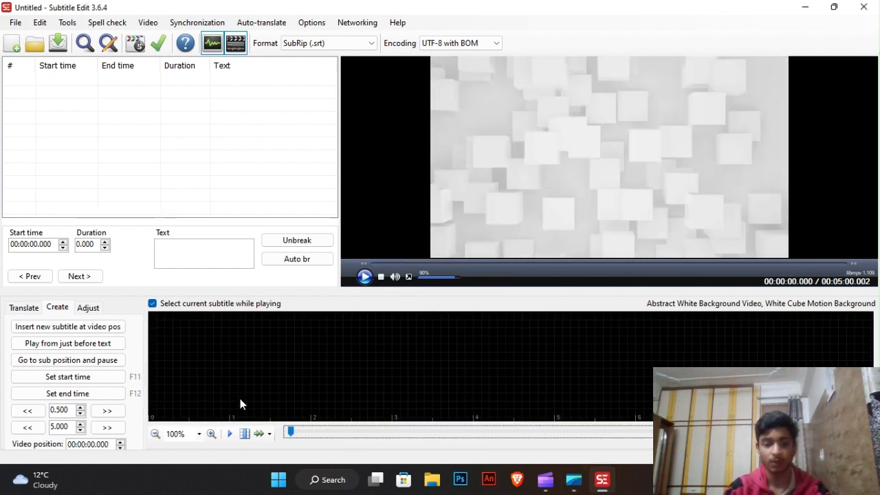
Set the video position to 00:00:01.000 on the waveform timeline
{"action": "right_click", "coordinate": [257, 390]}
{"action": "left_click", "coordinate": [226, 370]}
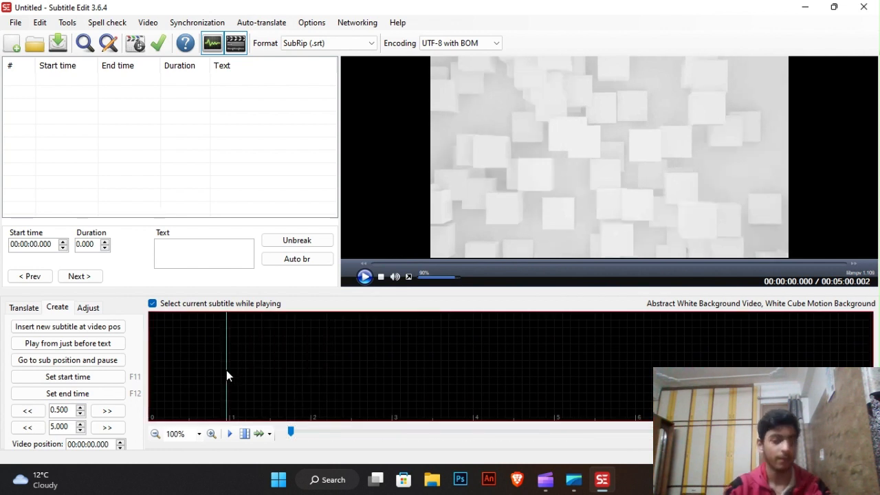
{"action": "left_click", "coordinate": [253, 351]}
{"action": "left_click", "coordinate": [209, 353]}
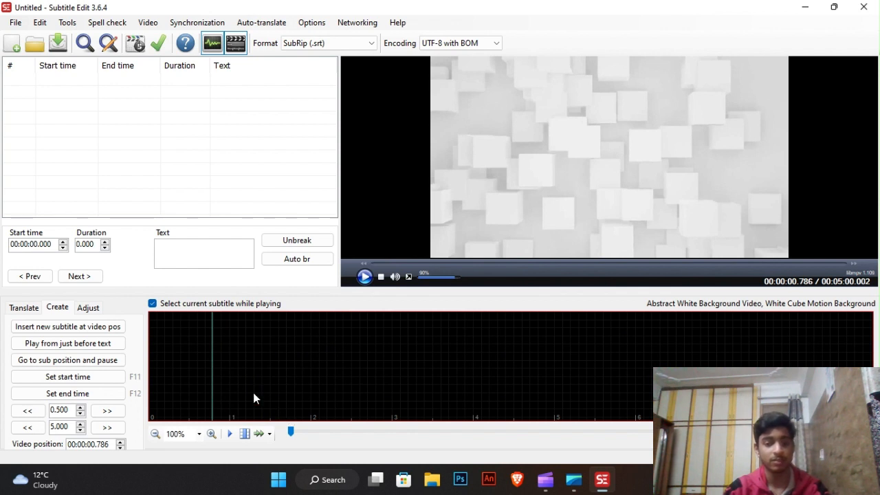
{"action": "left_click", "coordinate": [228, 387]}
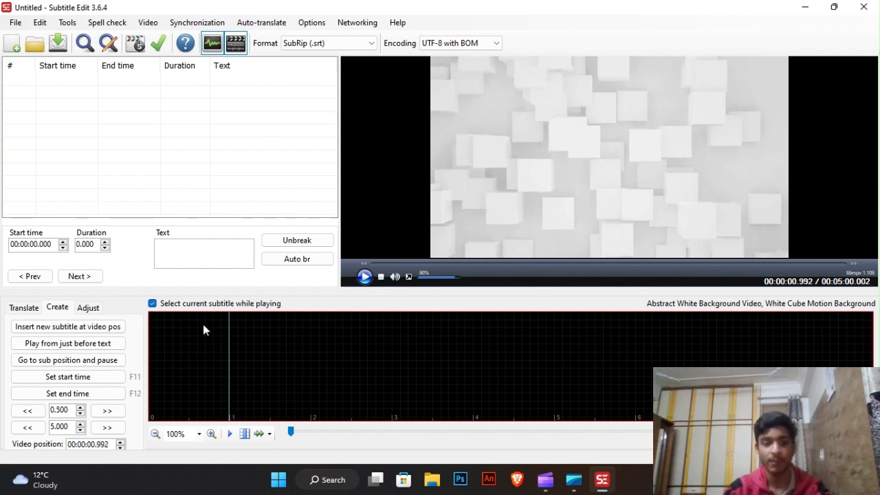
{"action": "left_click", "coordinate": [154, 371]}
{"action": "key", "text": "space"}
{"action": "key", "text": "space"}
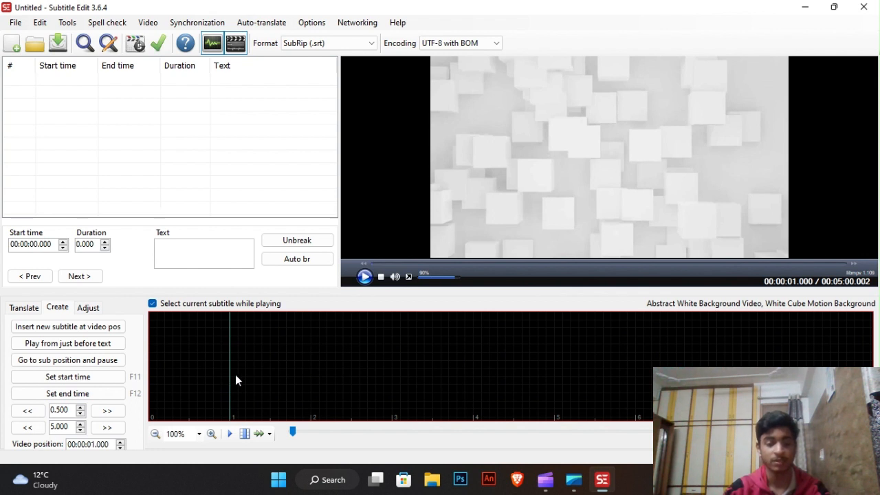
Insert a new subtitle at the current video position with the text "Hello guys!!"
{"action": "left_click", "coordinate": [95, 328]}
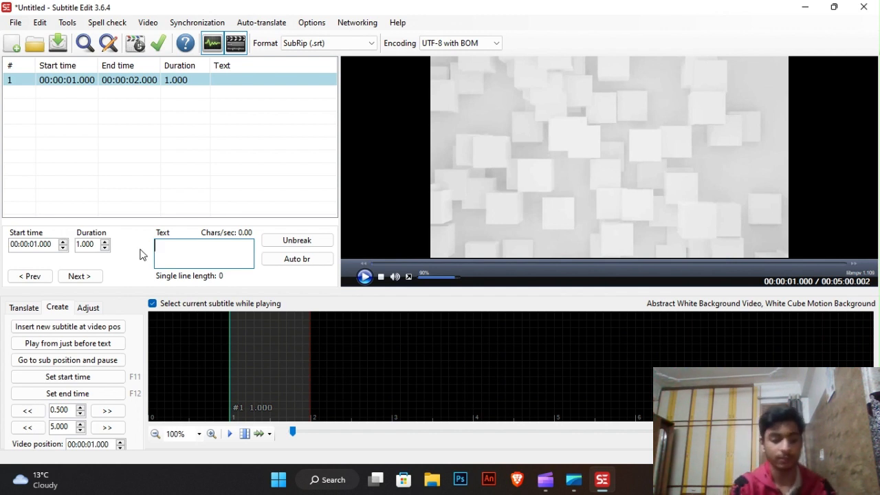
{"action": "type", "text": "H"}
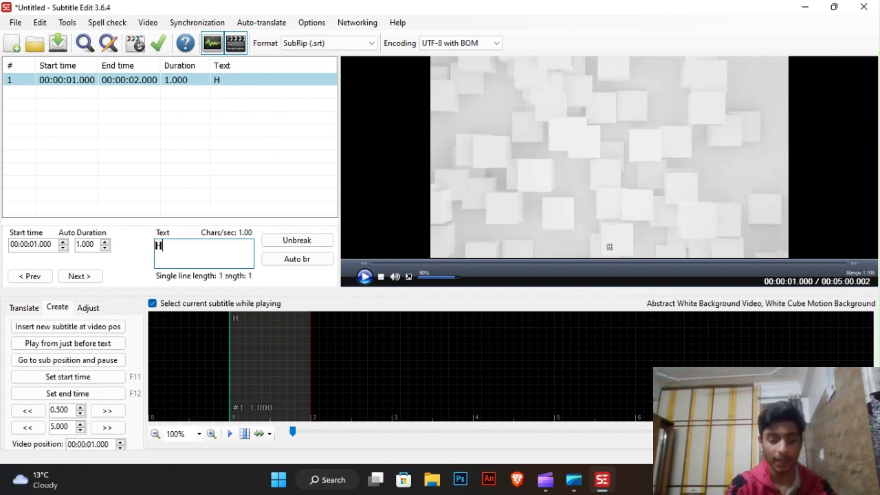
{"action": "type", "text": "ello guys!!"}
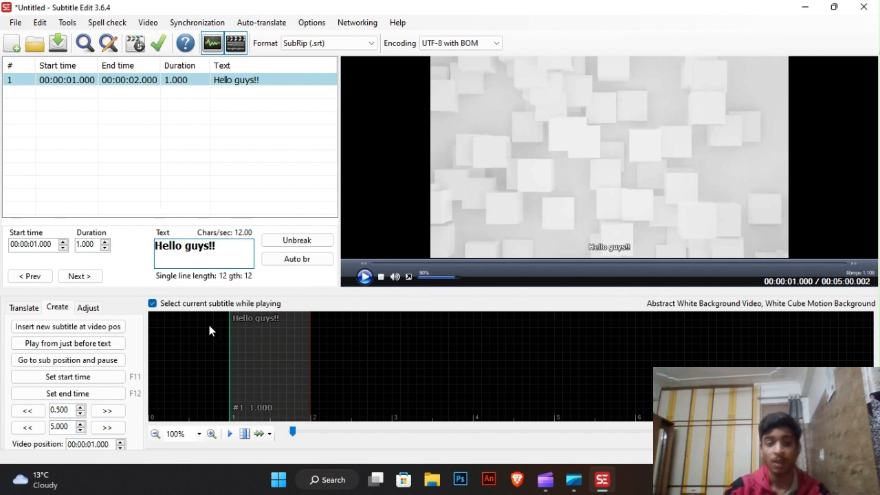
Play the video from before the "Hello guys!!" subtitle until it appears, and pause
{"action": "left_click", "coordinate": [164, 340]}
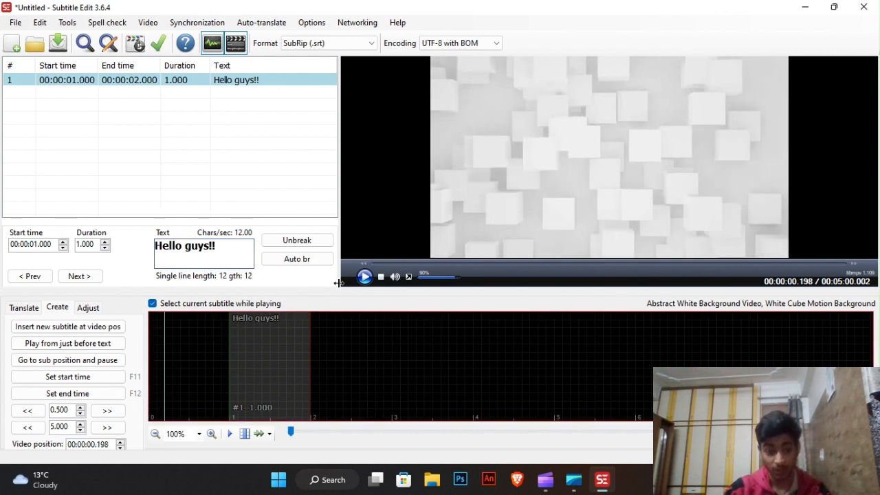
{"action": "left_click", "coordinate": [362, 277]}
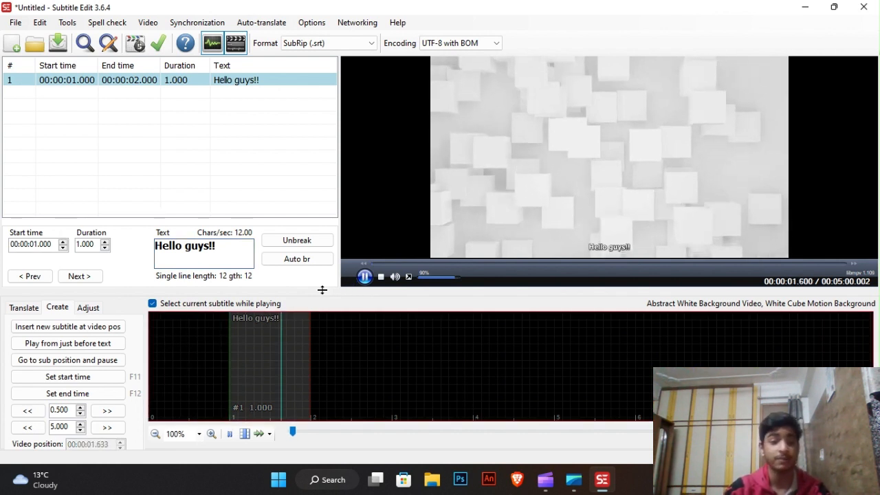
{"action": "left_click", "coordinate": [364, 276]}
{"action": "left_click", "coordinate": [244, 307]}
{"action": "left_click", "coordinate": [285, 357]}
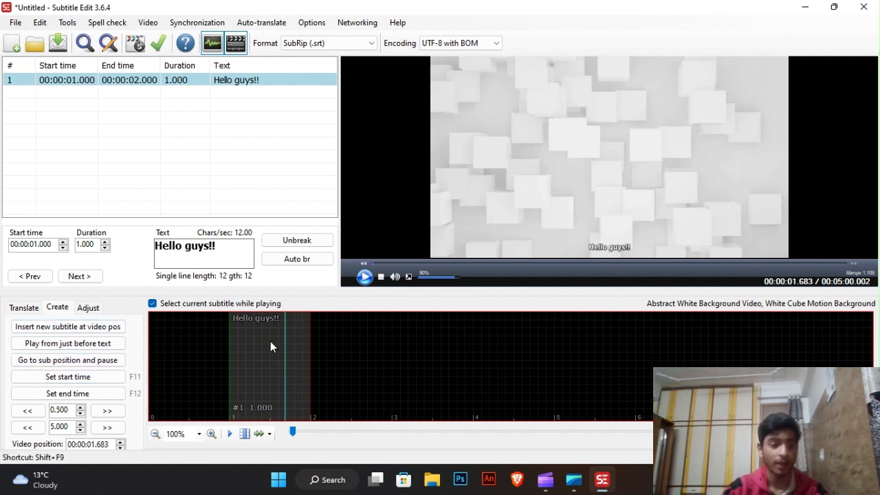
Zoom the waveform to 140% and set the "Hello guys!!" subtitle's start time to the video position 00:00:01.111
{"action": "left_click", "coordinate": [237, 316]}
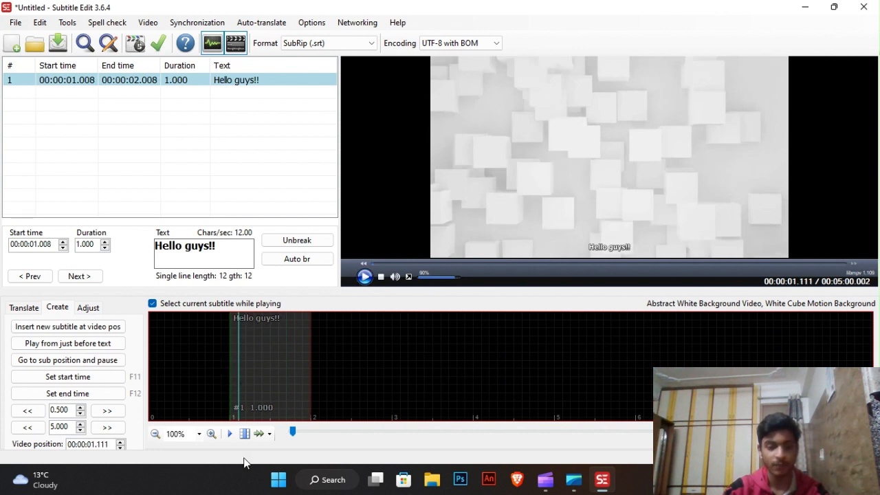
{"action": "left_click", "coordinate": [211, 434]}
{"action": "left_click", "coordinate": [211, 434]}
{"action": "left_click", "coordinate": [211, 433]}
{"action": "left_click", "coordinate": [211, 433]}
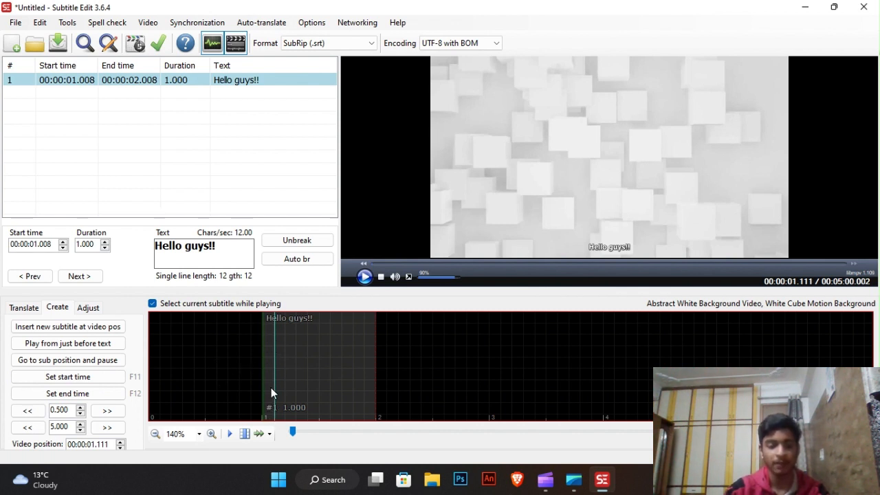
{"action": "left_click", "coordinate": [110, 377]}
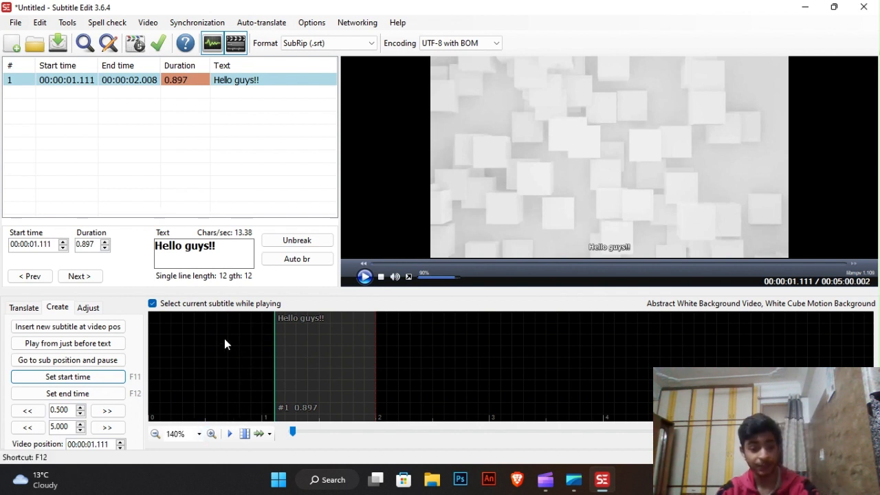
Undo and redo the start-time change repeatedly, ending with it undone
{"action": "key", "text": "ctrl+z"}
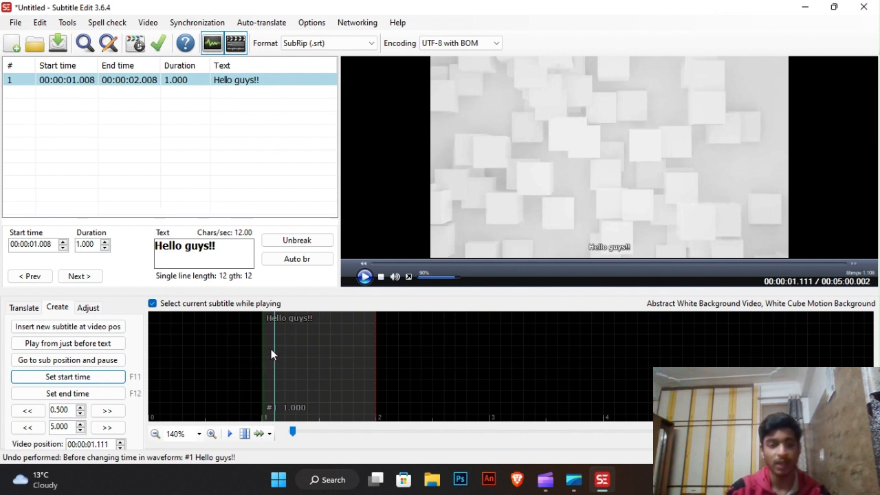
{"action": "key", "text": "ctrl+y"}
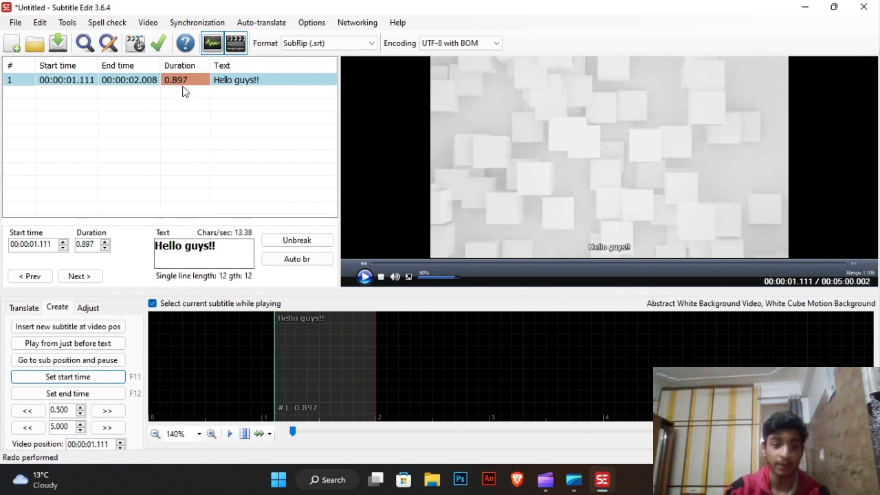
{"action": "key", "text": "ctrl+z"}
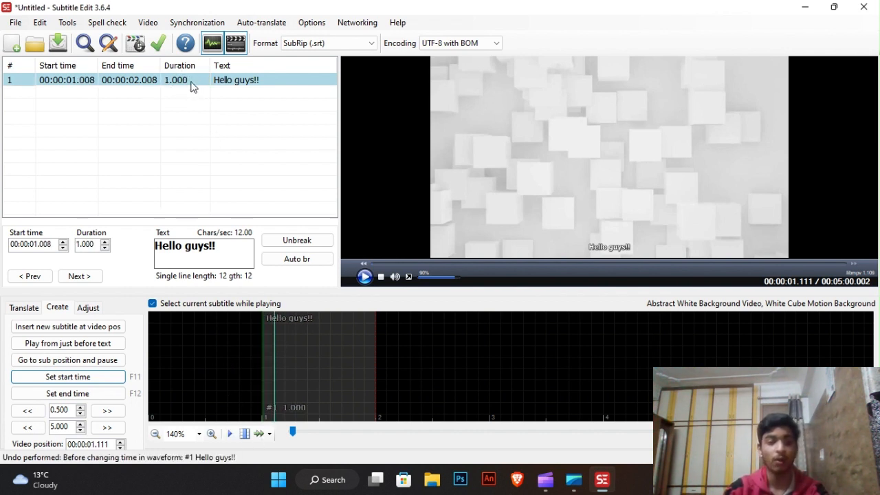
{"action": "key", "text": "ctrl+y"}
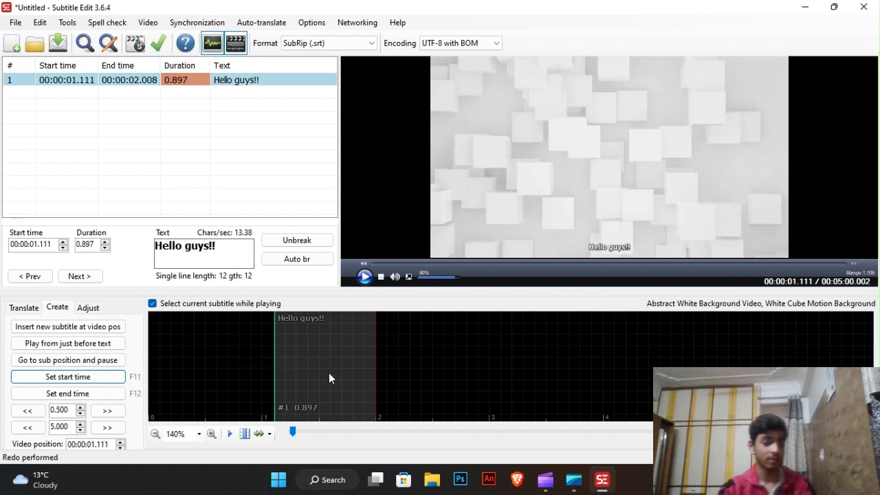
{"action": "key", "text": "ctrl+z"}
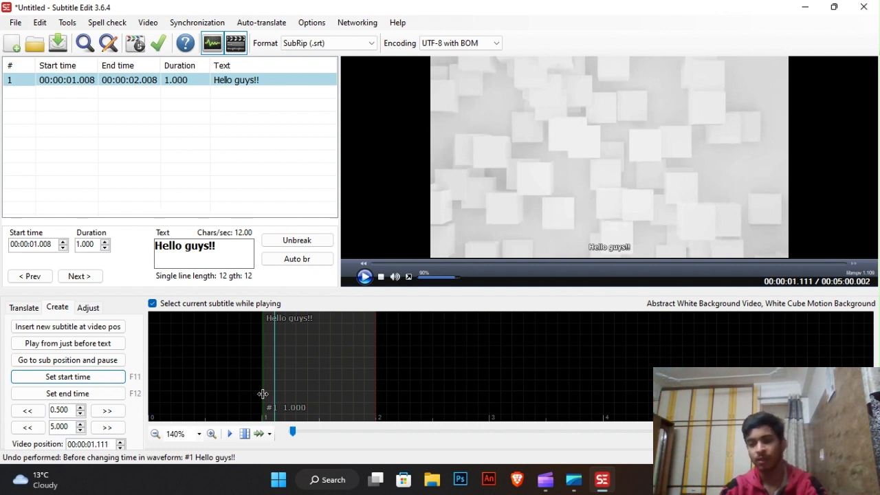
Resize the "Hello guys!!" subtitle on the timeline to 00:00:01.121–00:00:03.010 and set its end time to the video position 00:00:02.765
{"action": "left_click_drag", "start_coordinate": [262, 393], "coordinate": [491, 371]}
{"action": "mouse_move", "coordinate": [293, 433]}
{"action": "left_mouse_down"}
{"action": "mouse_move", "coordinate": [304, 440]}
{"action": "mouse_move", "coordinate": [298, 434]}
{"action": "left_mouse_up"}
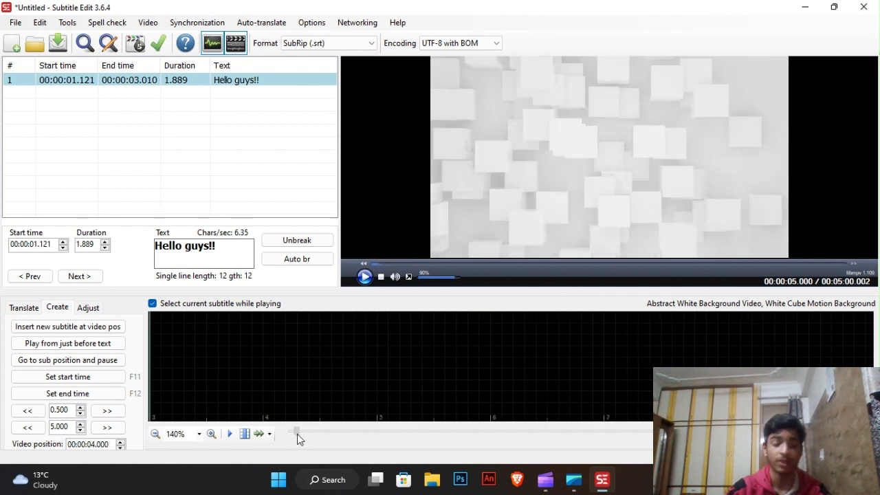
{"action": "left_click", "coordinate": [155, 433]}
{"action": "left_click_drag", "start_coordinate": [299, 431], "coordinate": [289, 435]}
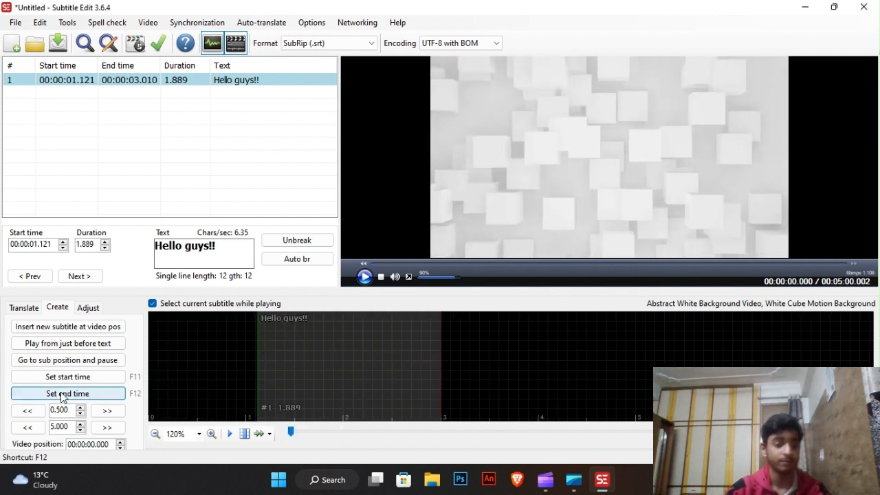
{"action": "left_click", "coordinate": [417, 341]}
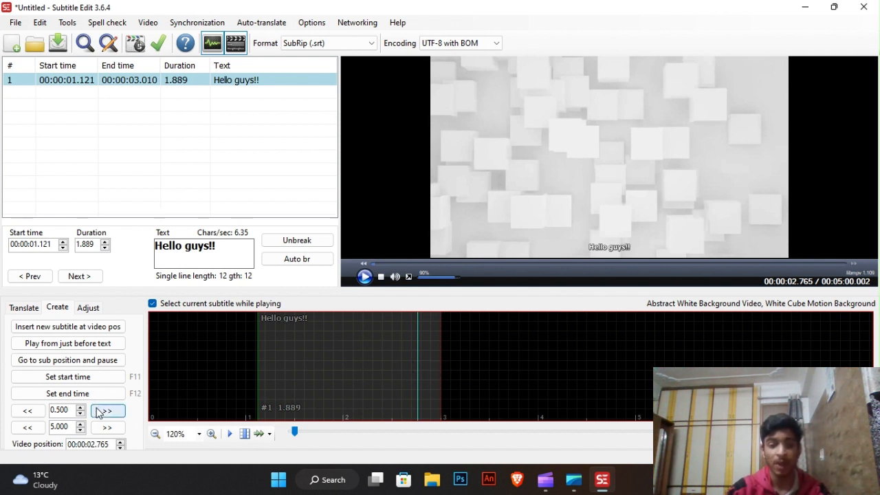
{"action": "left_click", "coordinate": [68, 393]}
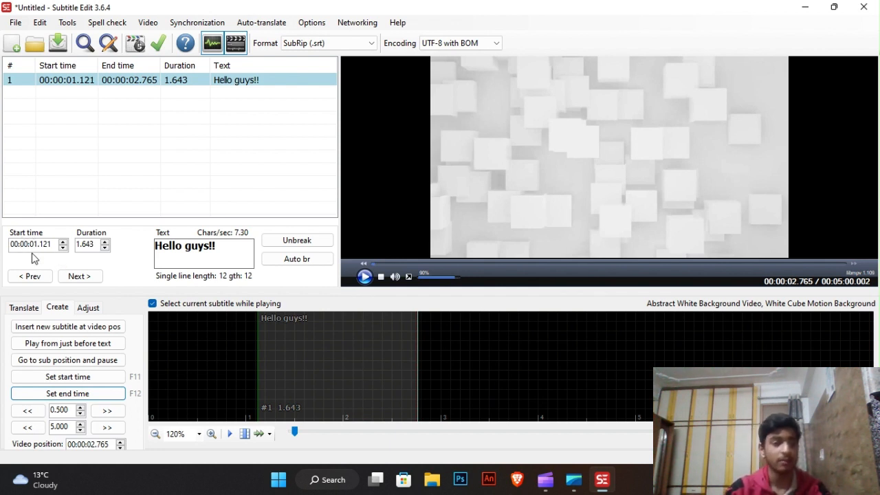
Set the "Hello guys!!" subtitle's start time to 00:00:05.000 and move the video position just before it
{"action": "left_click_drag", "start_coordinate": [23, 244], "coordinate": [38, 244]}
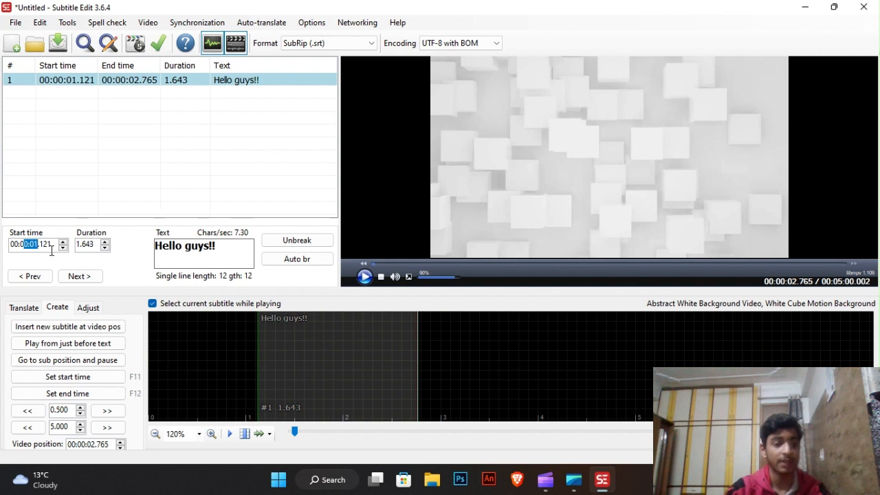
{"action": "double_click", "coordinate": [83, 243]}
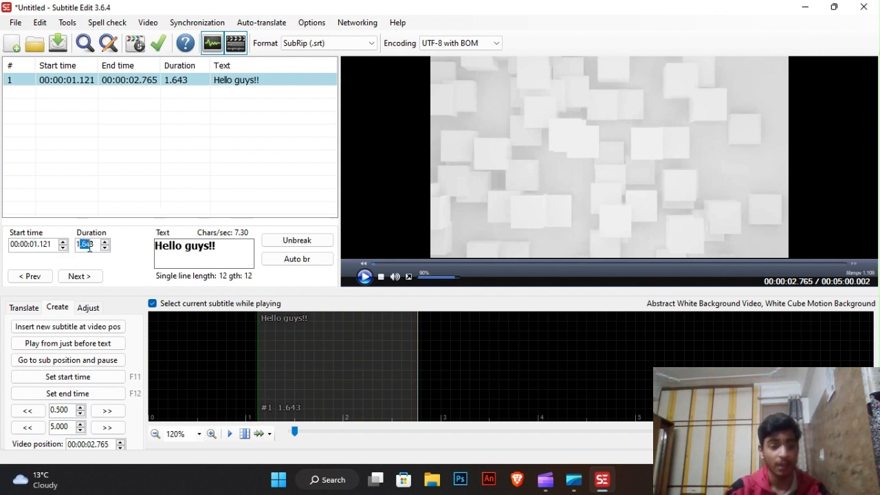
{"action": "left_click_drag", "start_coordinate": [55, 244], "coordinate": [29, 244]}
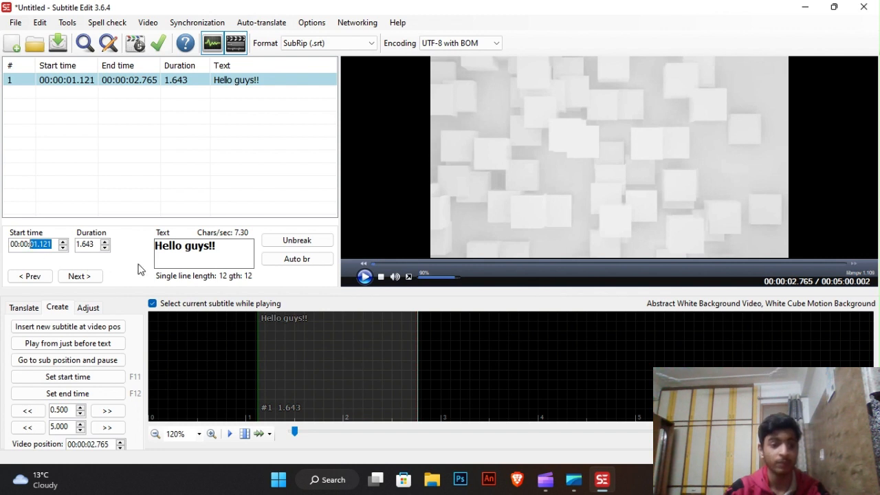
{"action": "type", "text": "5"}
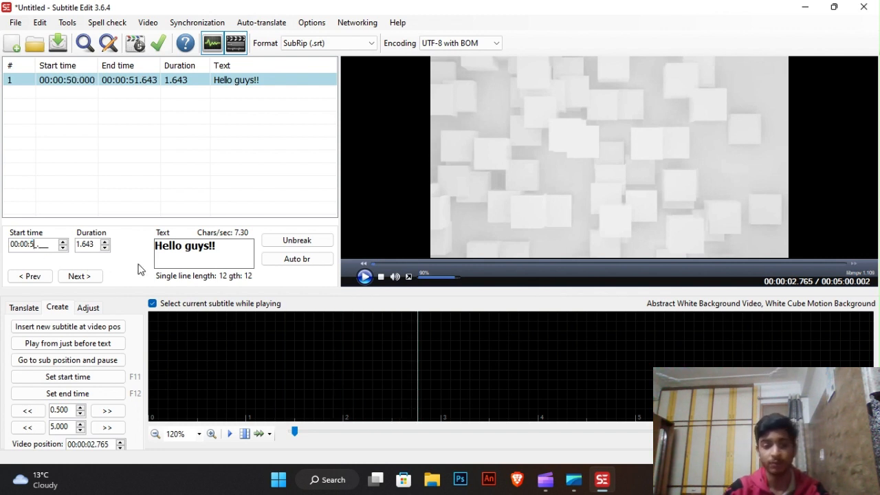
{"action": "type", "text": "0.00"}
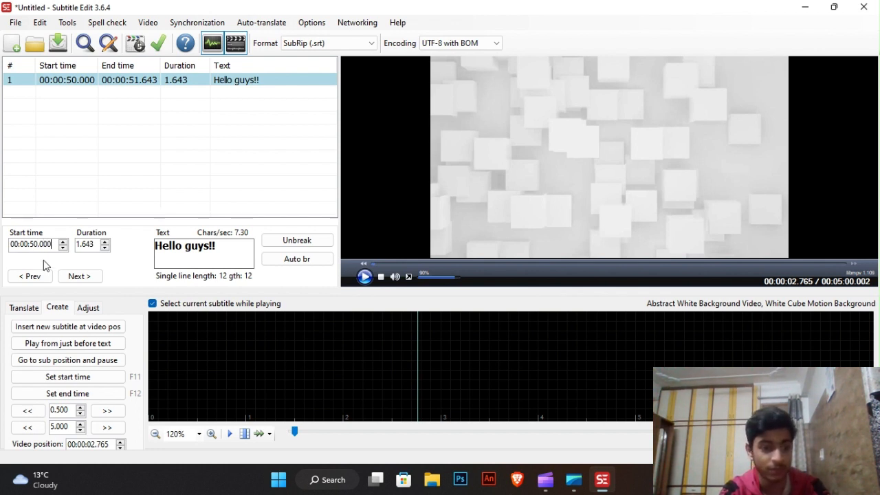
{"action": "key", "text": "BackSpace"}
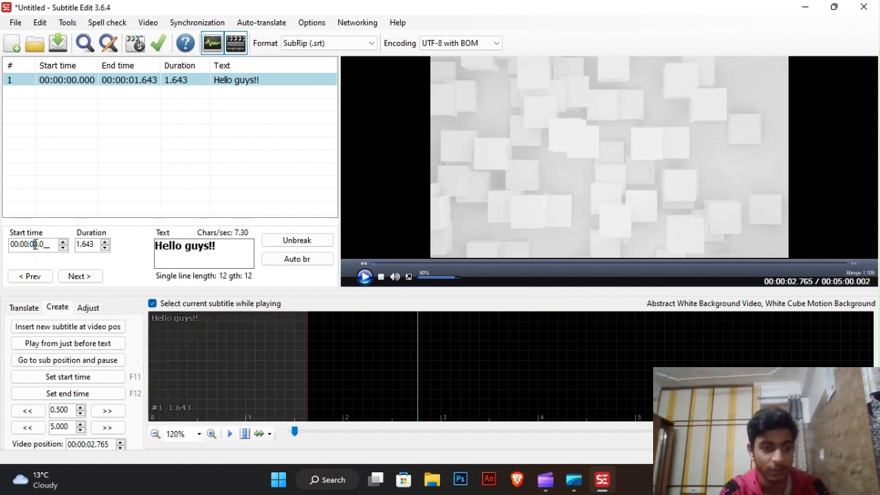
{"action": "type", "text": "5"}
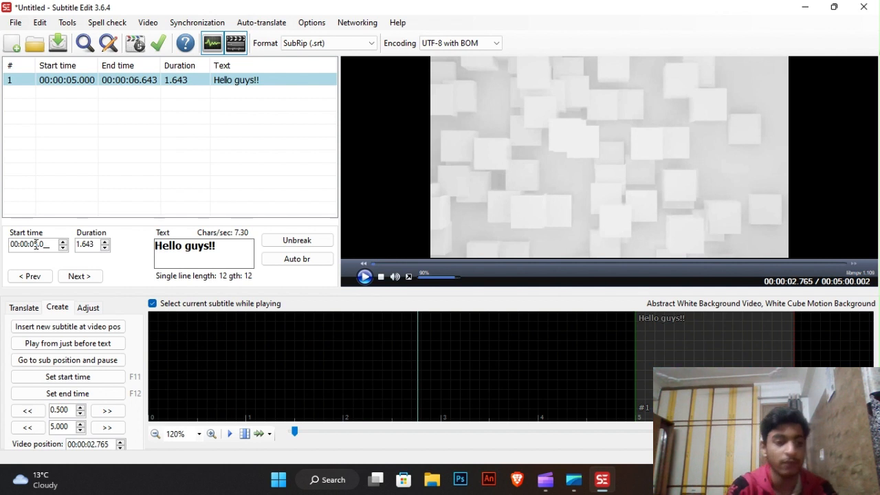
{"action": "left_click", "coordinate": [654, 334]}
{"action": "left_click", "coordinate": [632, 351]}
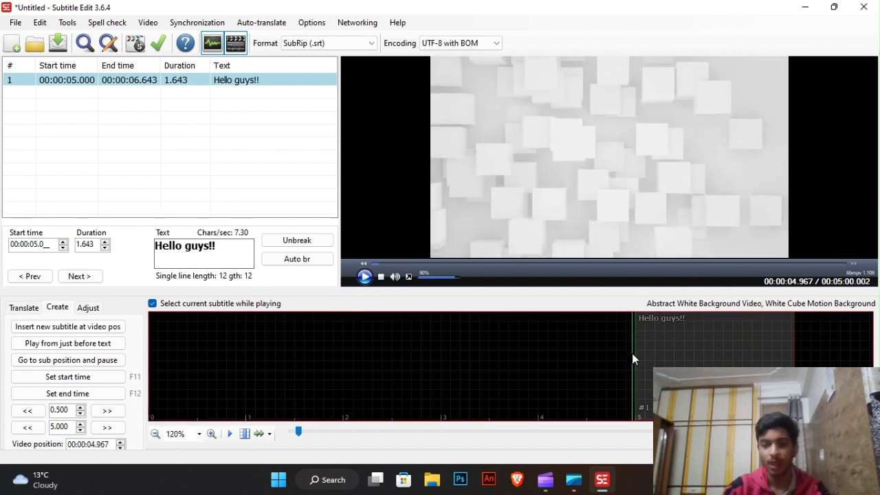
Set the "Hello guys!!" subtitle's duration to 2.000 seconds
{"action": "mouse_move", "coordinate": [298, 433]}
{"action": "left_mouse_down"}
{"action": "mouse_move", "coordinate": [307, 442]}
{"action": "mouse_move", "coordinate": [310, 420]}
{"action": "left_mouse_up"}
{"action": "left_click", "coordinate": [299, 432]}
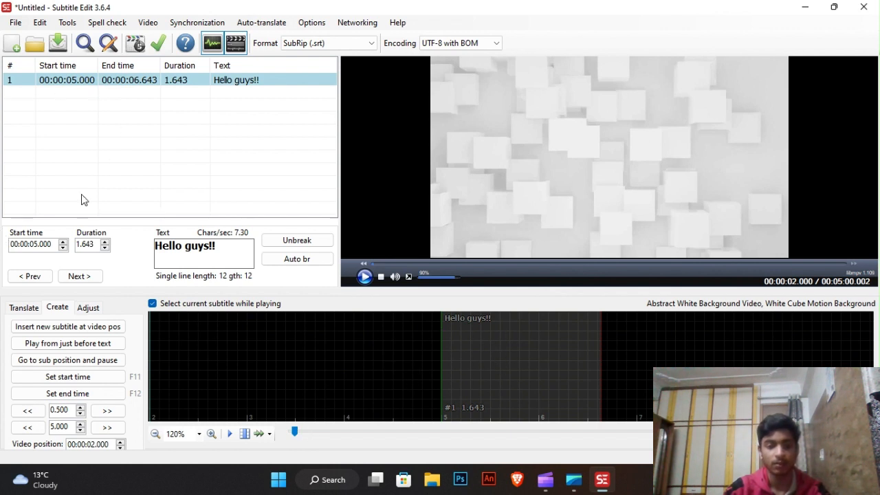
{"action": "left_click_drag", "start_coordinate": [92, 246], "coordinate": [79, 249]}
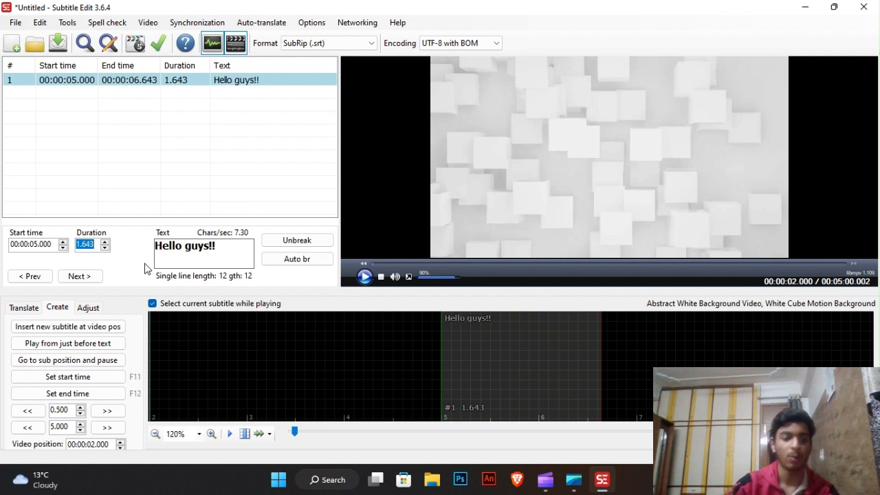
{"action": "type", "text": "2"}
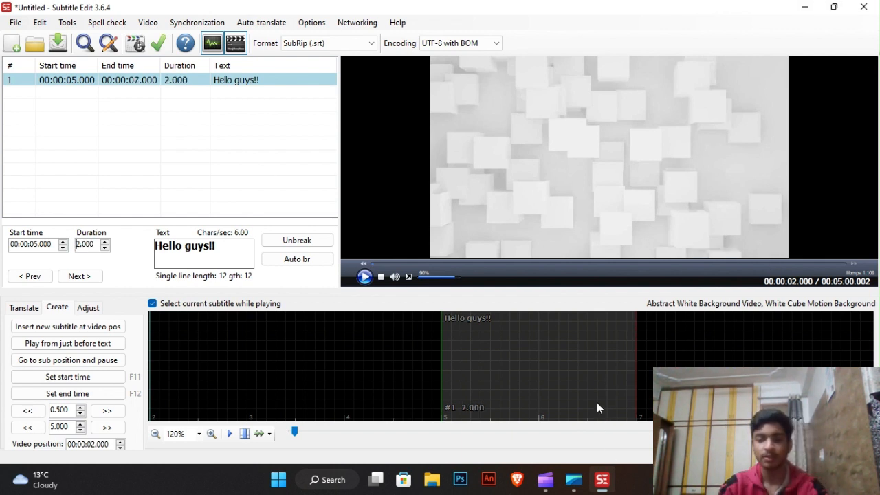
Move the whole "Hello guys!!" subtitle earlier on the waveform timeline so it starts at about 00:00:01.986
{"action": "left_click", "coordinate": [642, 362]}
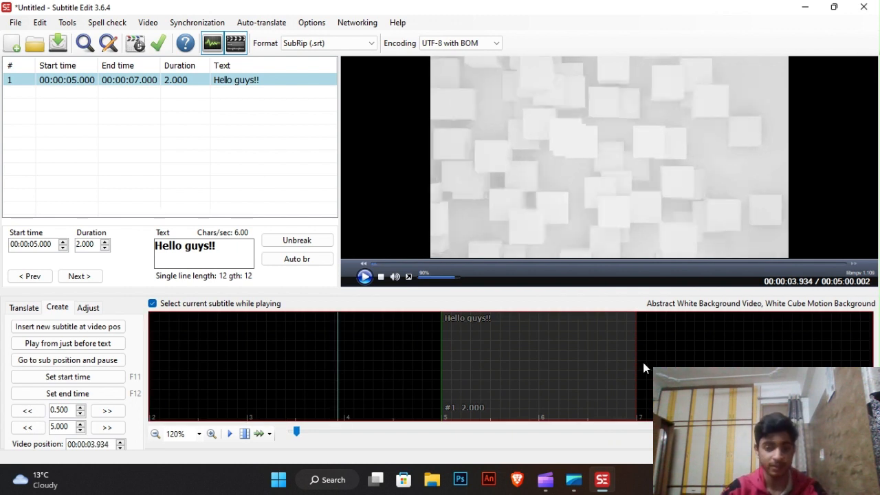
{"action": "left_click", "coordinate": [566, 351]}
{"action": "left_click_drag", "start_coordinate": [552, 350], "coordinate": [422, 353]}
{"action": "right_click", "coordinate": [422, 353]}
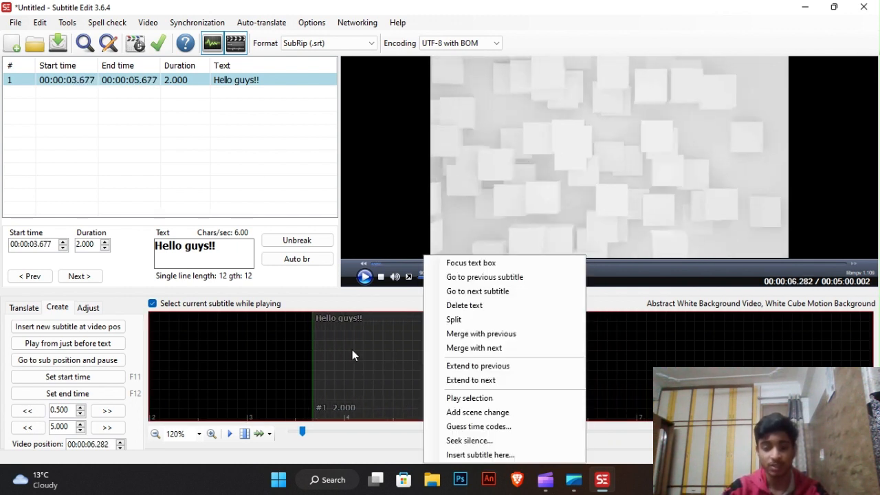
{"action": "left_click", "coordinate": [352, 350]}
{"action": "left_click_drag", "start_coordinate": [336, 362], "coordinate": [209, 347]}
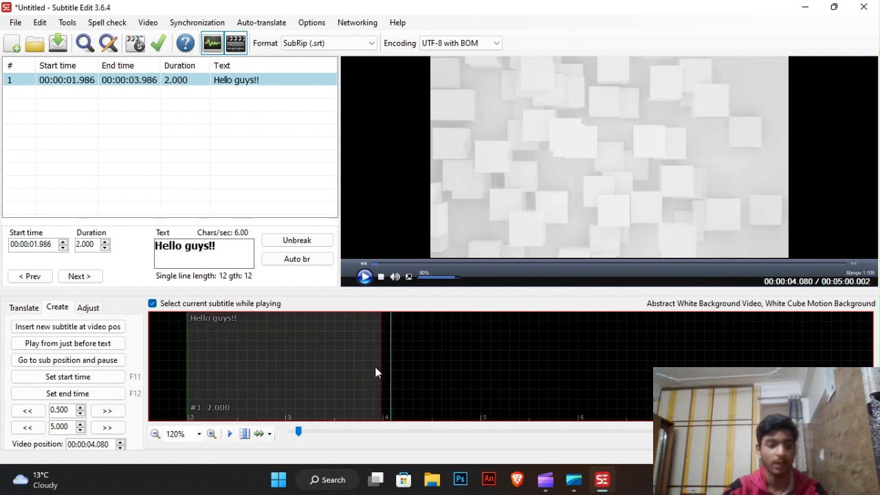
Insert a new subtitle at video position 00:00:04.527 with the text "I hope you all are doing really well :)"
{"action": "left_click", "coordinate": [459, 373]}
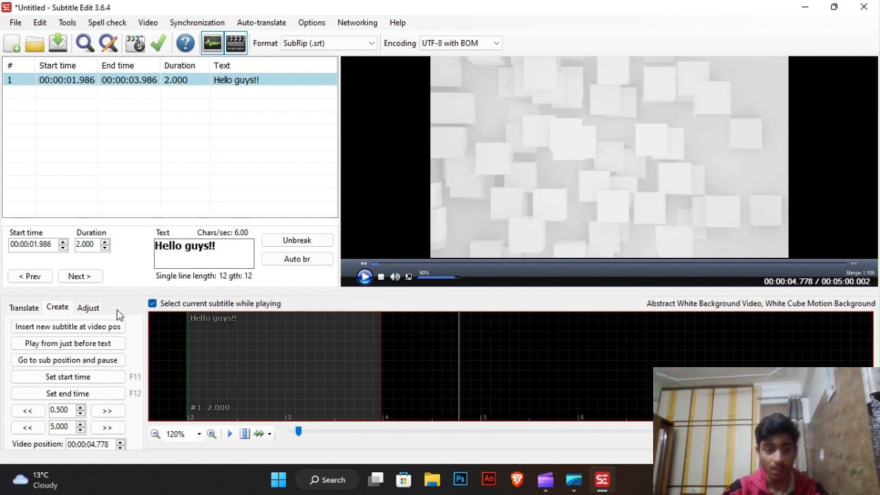
{"action": "left_click", "coordinate": [434, 386]}
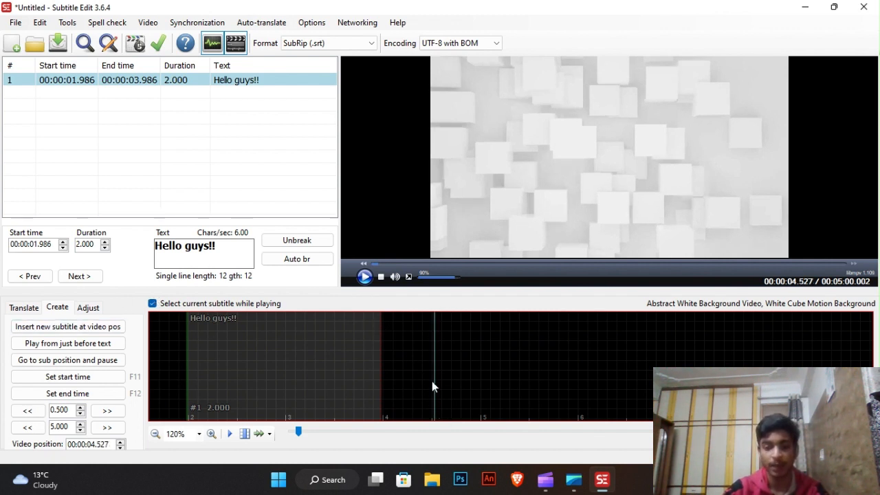
{"action": "left_click", "coordinate": [91, 328]}
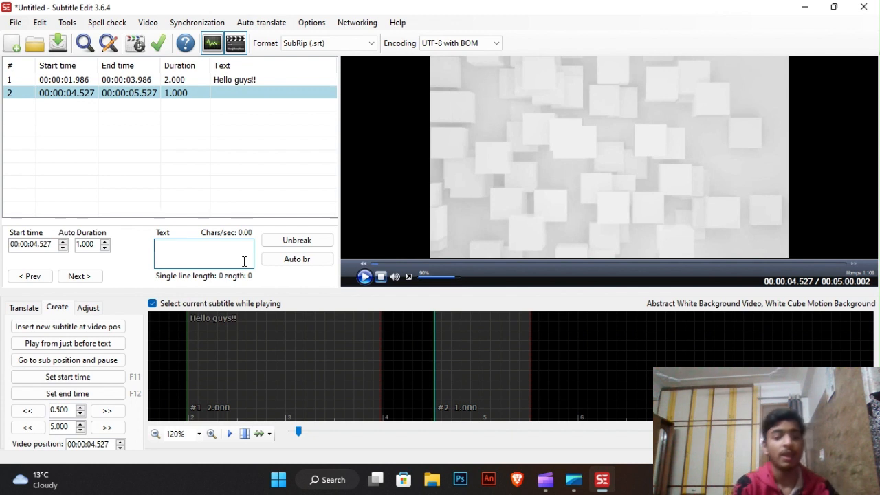
{"action": "type", "text": "I ho"}
{"action": "type", "text": "pe you aa"}
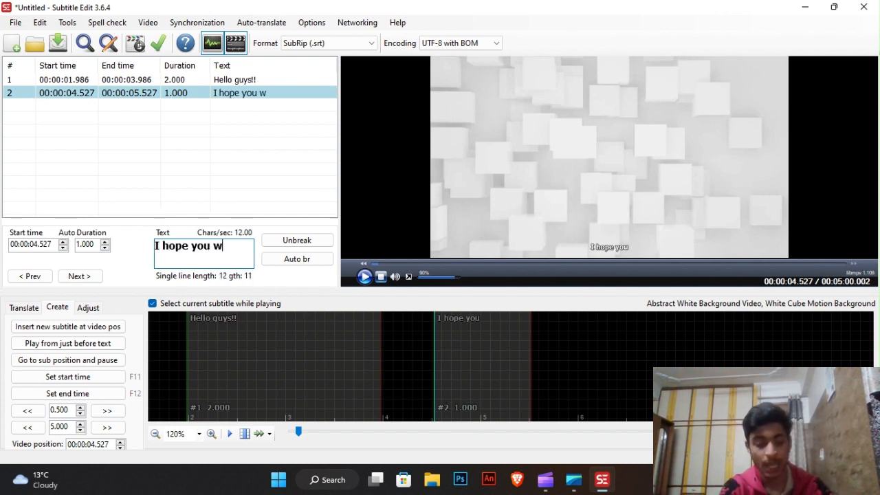
{"action": "key", "text": "BackSpace"}
{"action": "type", "text": "ll ar"}
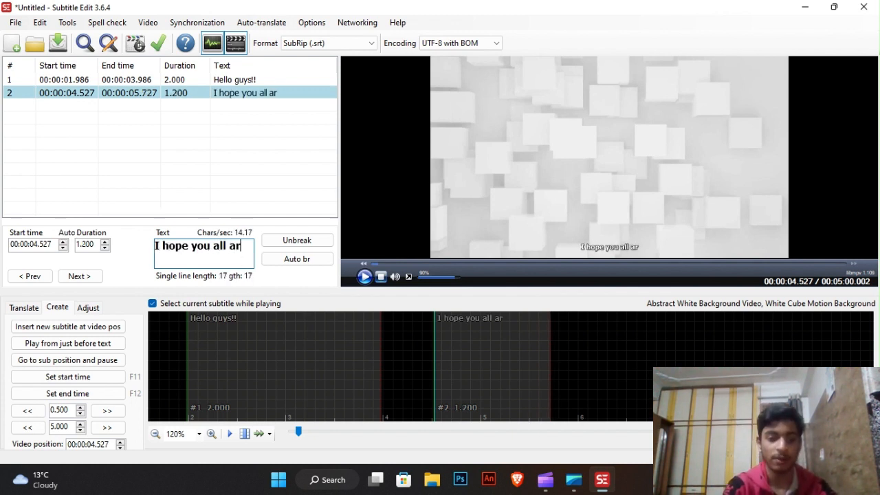
{"action": "type", "text": "e doing really "}
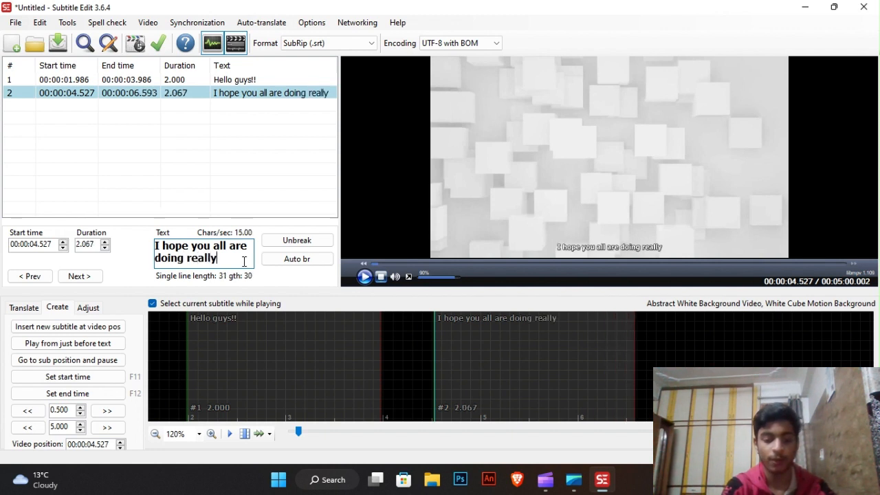
{"action": "type", "text": "well :)"}
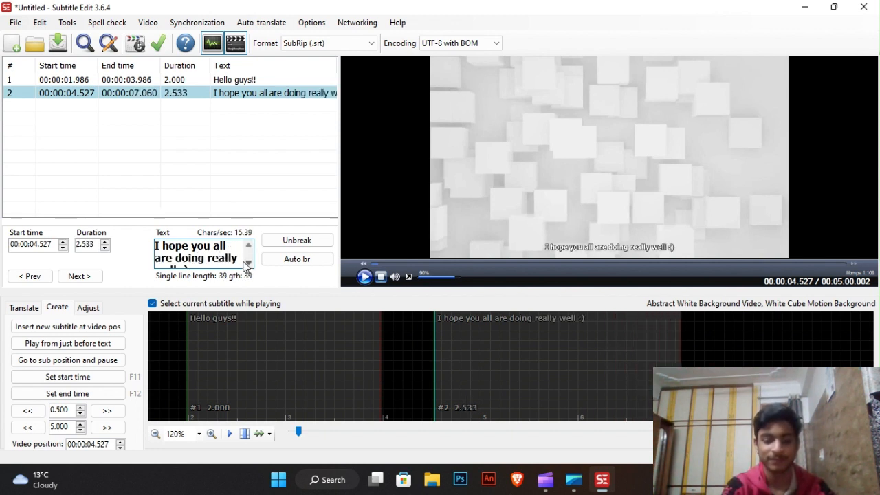
Auto-break the second subtitle's text into two lines, comparing it with the unbroken version on the video
{"action": "left_click", "coordinate": [422, 388]}
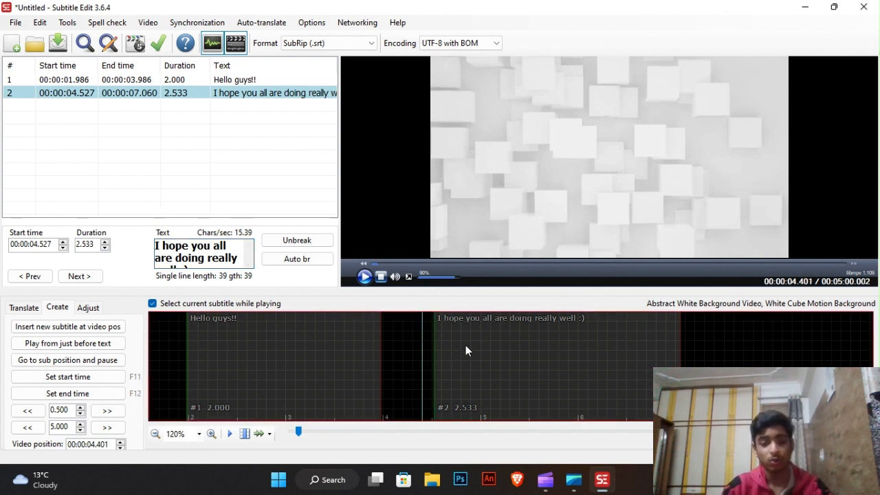
{"action": "left_click", "coordinate": [445, 351]}
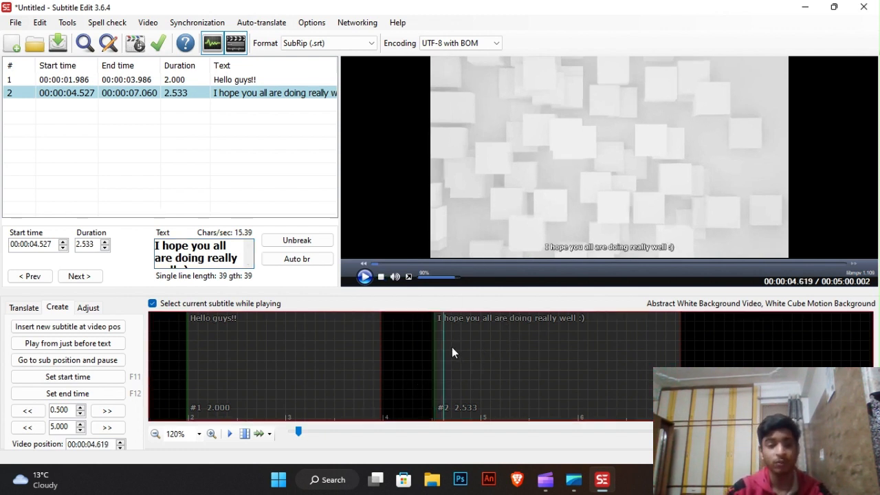
{"action": "left_click", "coordinate": [310, 260]}
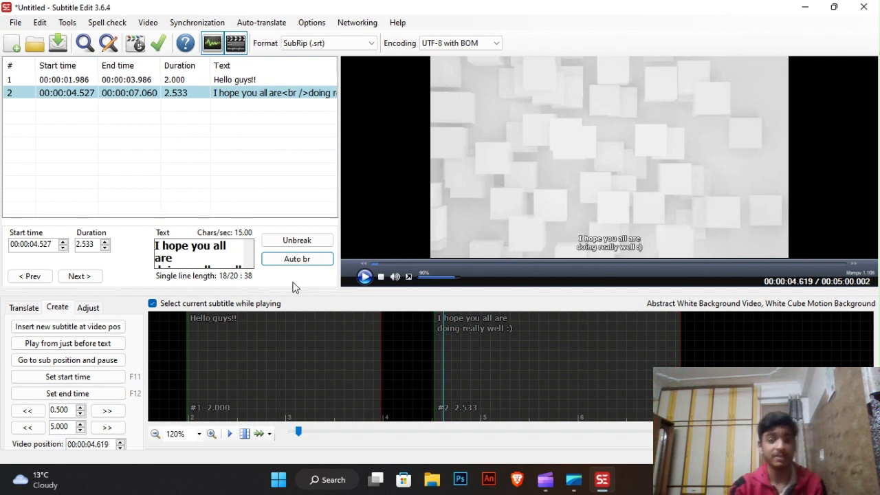
{"action": "left_click", "coordinate": [294, 242]}
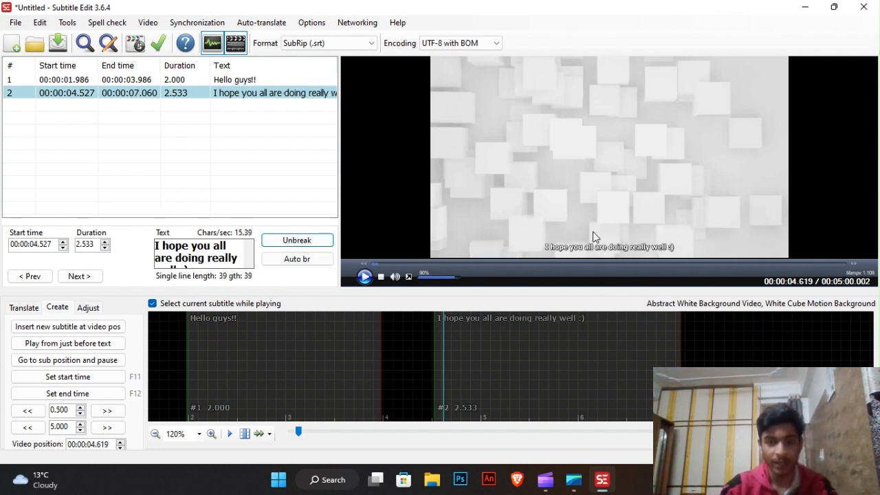
{"action": "left_click", "coordinate": [269, 261]}
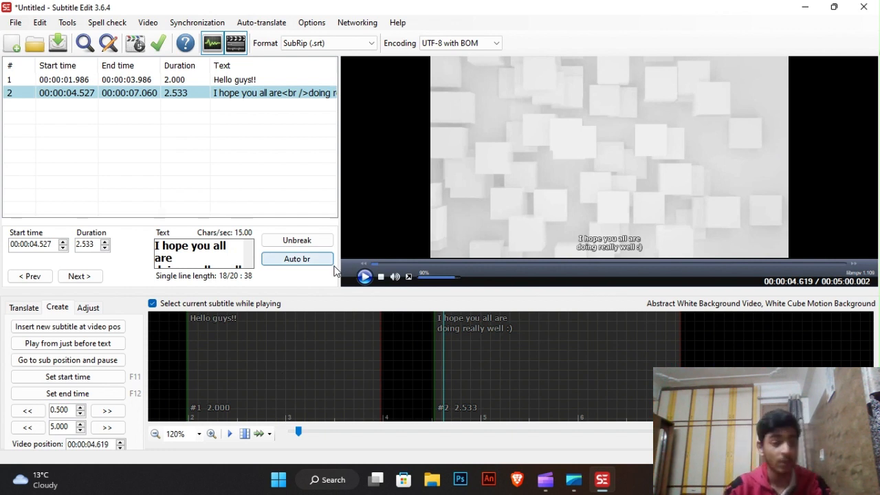
Go to the previous subtitle and back, and set the second subtitle's start time to the video position 00:00:04.751
{"action": "left_click", "coordinate": [41, 280]}
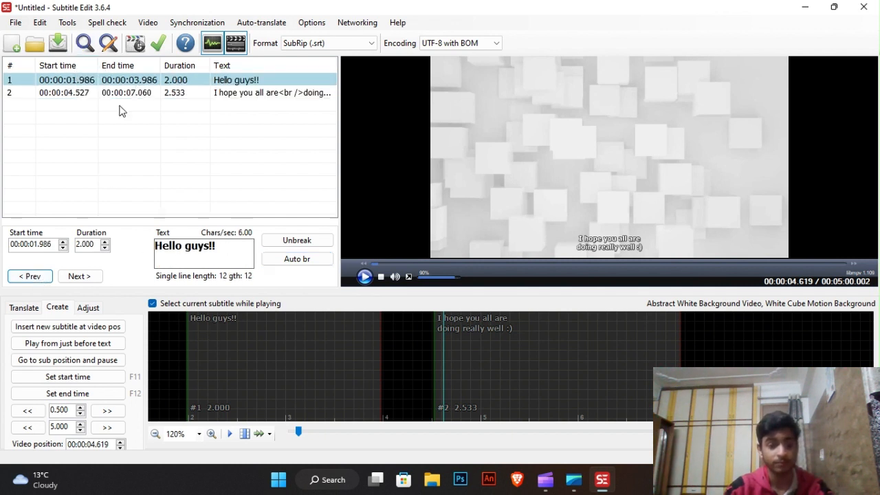
{"action": "left_click", "coordinate": [81, 277]}
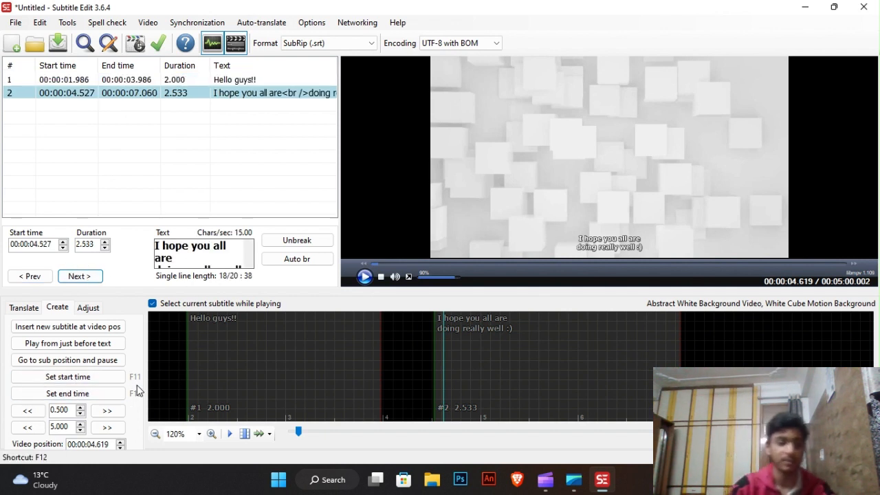
{"action": "left_click", "coordinate": [474, 324]}
{"action": "left_click", "coordinate": [456, 343]}
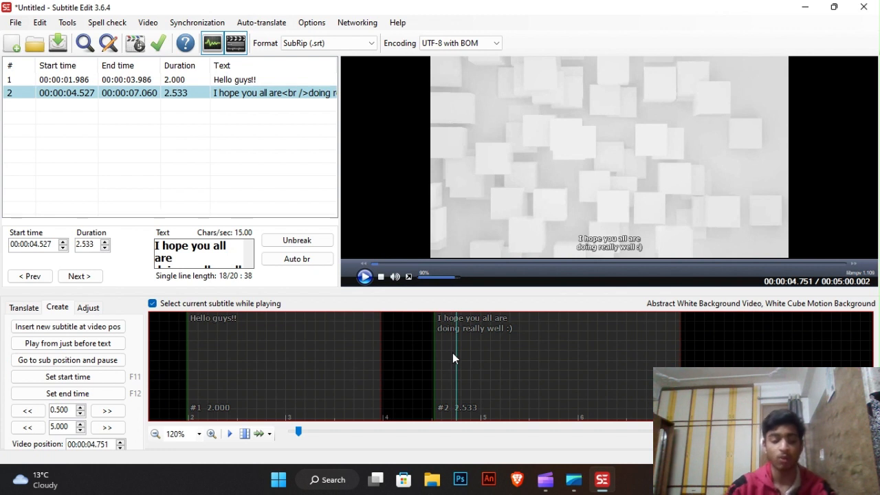
{"action": "key", "text": "F11"}
Set the second subtitle's end time to the video position 00:00:06.835
{"action": "left_click", "coordinate": [659, 382]}
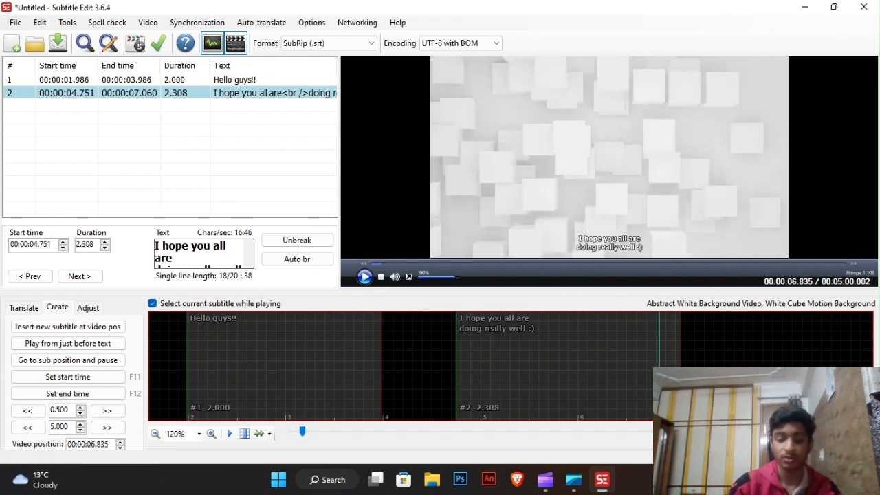
{"action": "key", "text": "F11"}
{"action": "key", "text": "ctrl+z"}
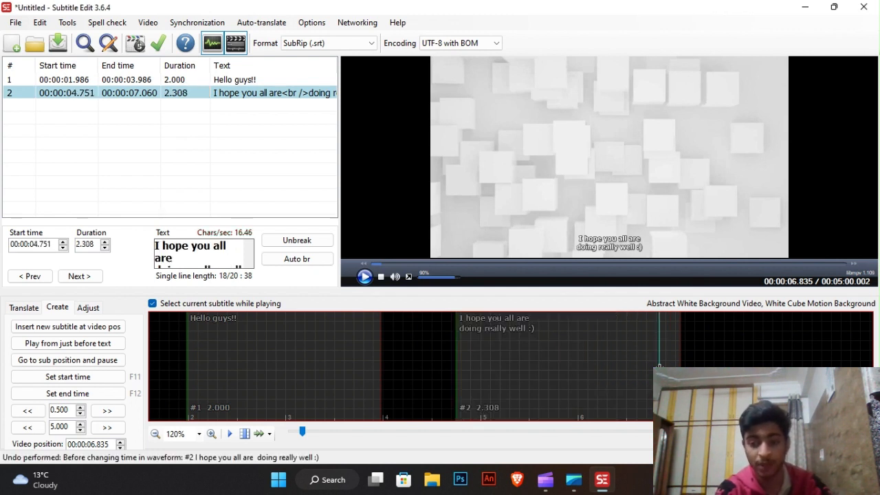
{"action": "key", "text": "F12"}
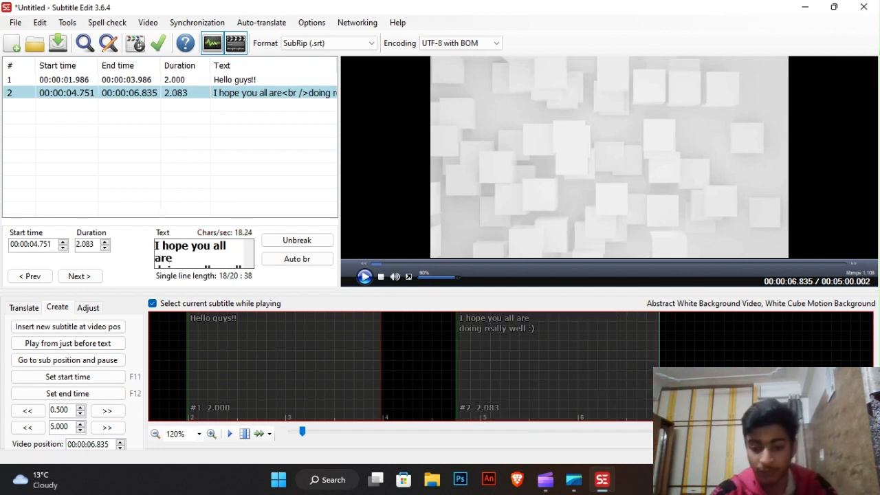
Place the video position at 00:00:04.930 inside the second subtitle and advance it three times by 0.500 seconds
{"action": "left_click", "coordinate": [473, 369]}
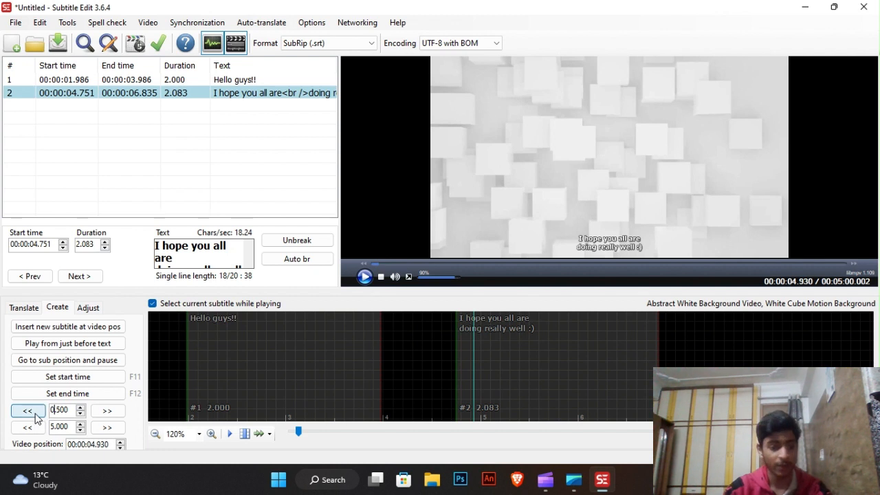
{"action": "left_click", "coordinate": [116, 412]}
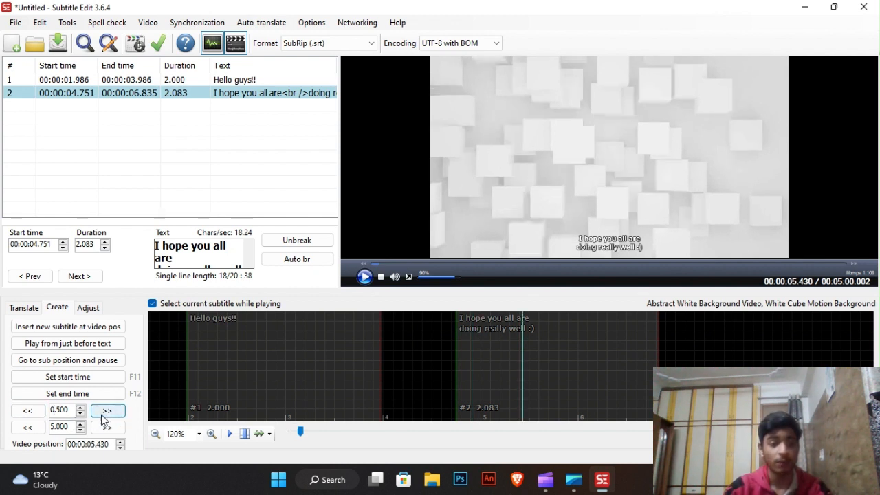
{"action": "left_click", "coordinate": [105, 417]}
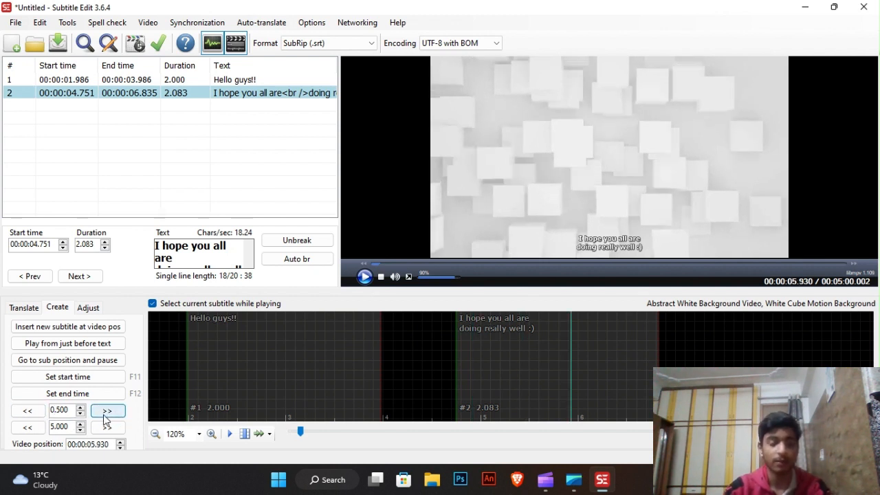
{"action": "left_click", "coordinate": [104, 415]}
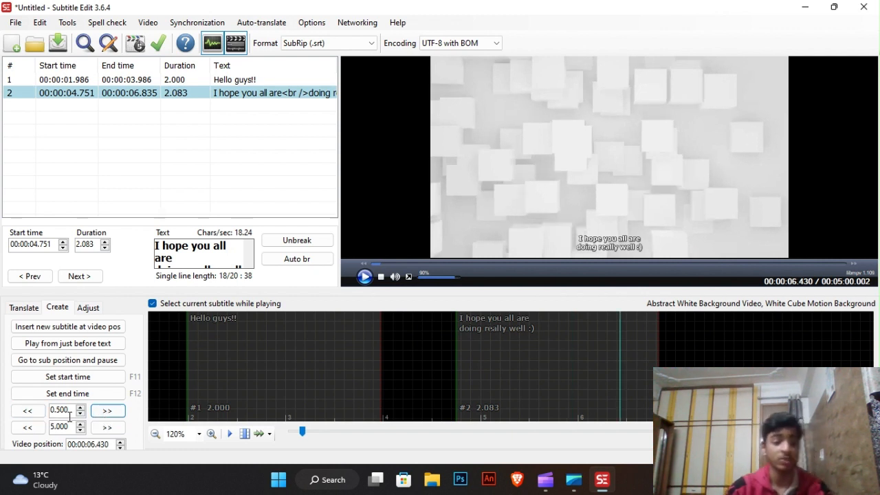
Set the shorter seek interval to 0.700 seconds
{"action": "left_click", "coordinate": [80, 407]}
{"action": "left_click", "coordinate": [80, 408]}
{"action": "left_click", "coordinate": [80, 407]}
{"action": "left_click", "coordinate": [80, 407]}
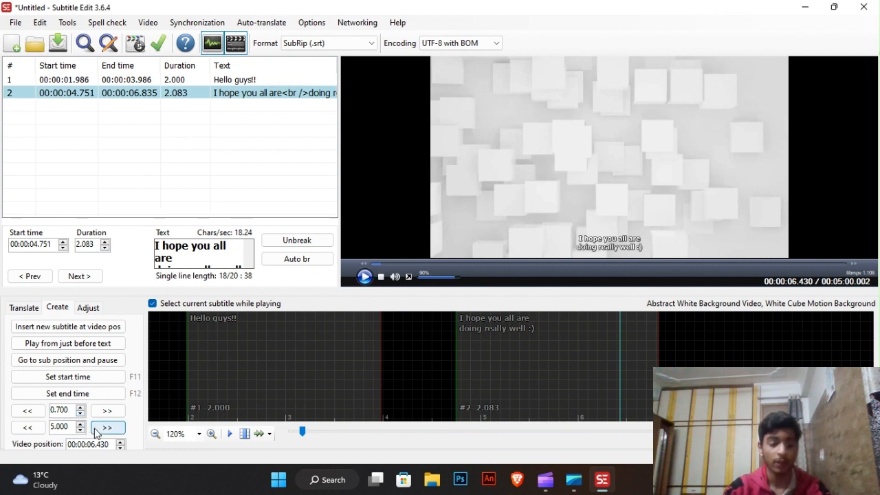
Seek the video forward three times by 5.000 seconds and back in the same increments to 00:00:00.000
{"action": "left_click", "coordinate": [102, 429]}
{"action": "left_click", "coordinate": [101, 428]}
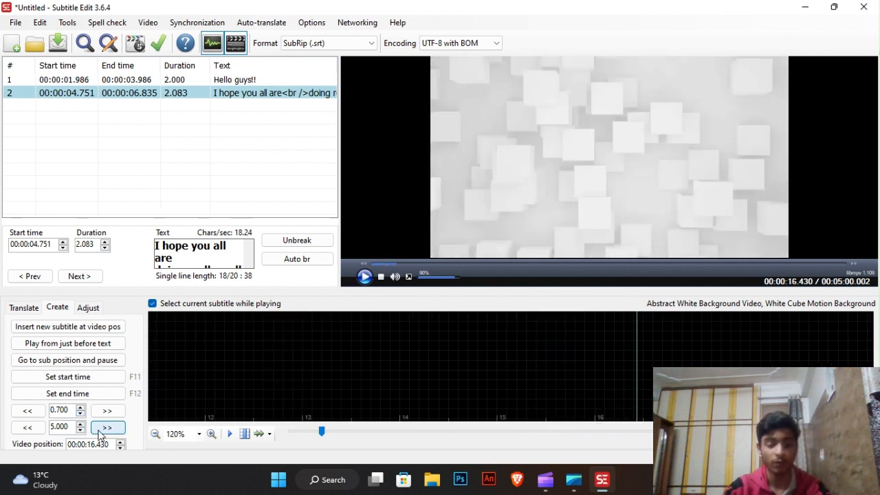
{"action": "left_click", "coordinate": [101, 429]}
{"action": "left_click", "coordinate": [26, 427]}
{"action": "left_click", "coordinate": [26, 427]}
{"action": "left_click", "coordinate": [26, 427]}
{"action": "left_click", "coordinate": [26, 428]}
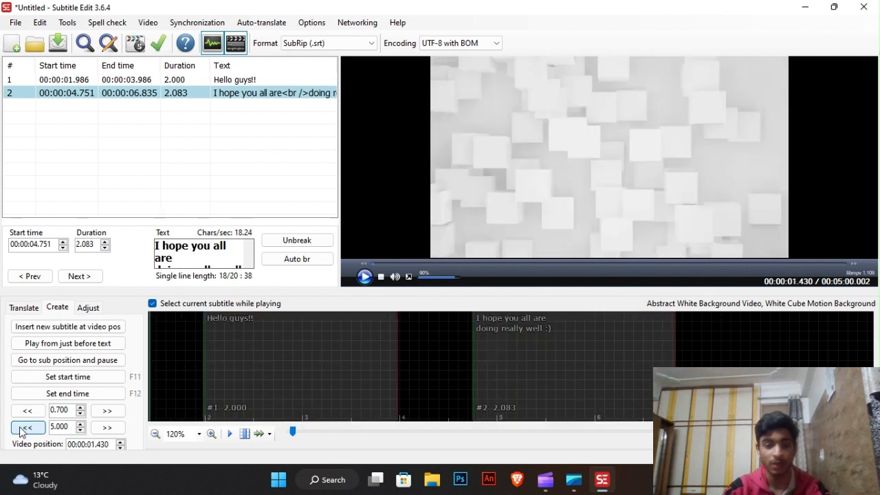
{"action": "left_click", "coordinate": [26, 427]}
{"action": "left_click", "coordinate": [80, 424]}
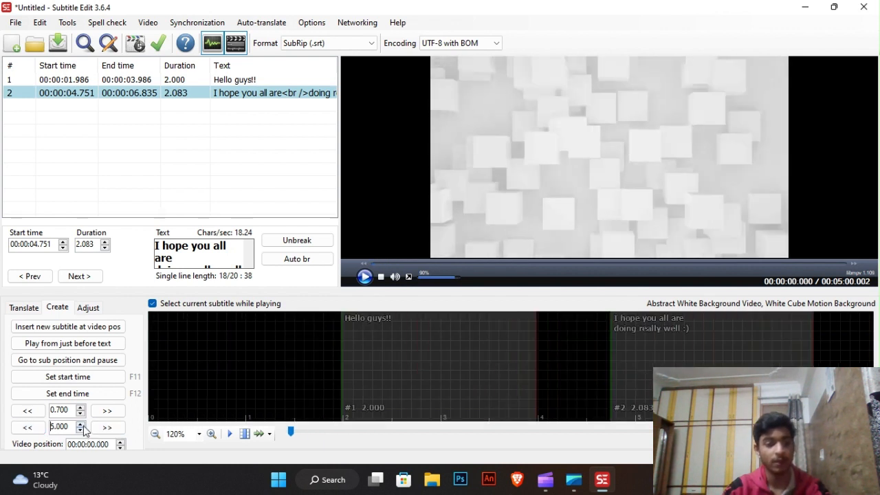
{"action": "left_click", "coordinate": [81, 429]}
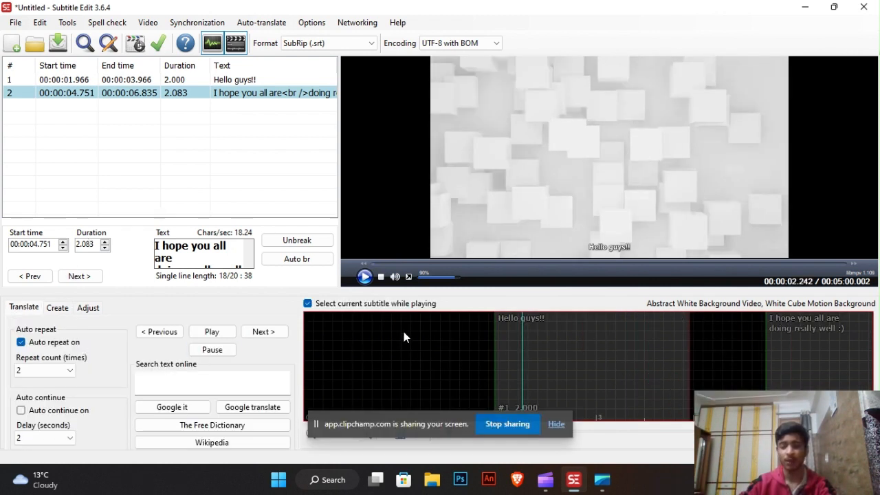
Place the video position at 00:00:02.011 in the "Hello guys!!" subtitle and show the subtitle creation controls
{"action": "left_click", "coordinate": [498, 331]}
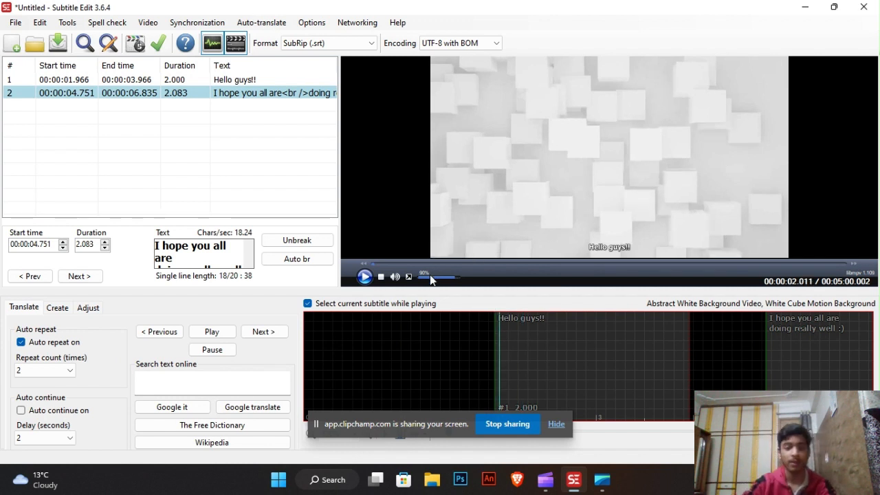
{"action": "left_click", "coordinate": [60, 309]}
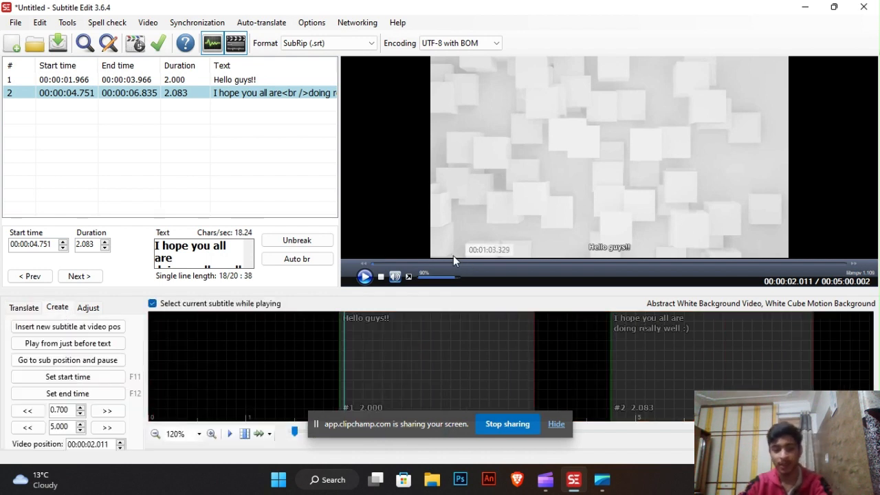